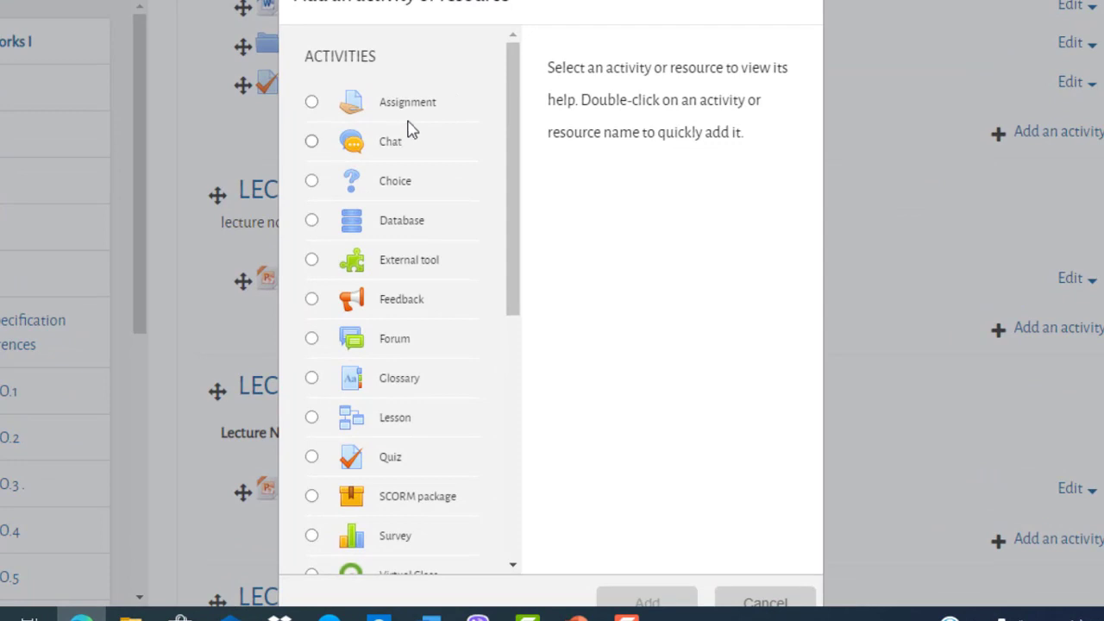
- Add a Page resource to the Lecture NO.1 section
left_click_drag(515, 158, 518, 432)
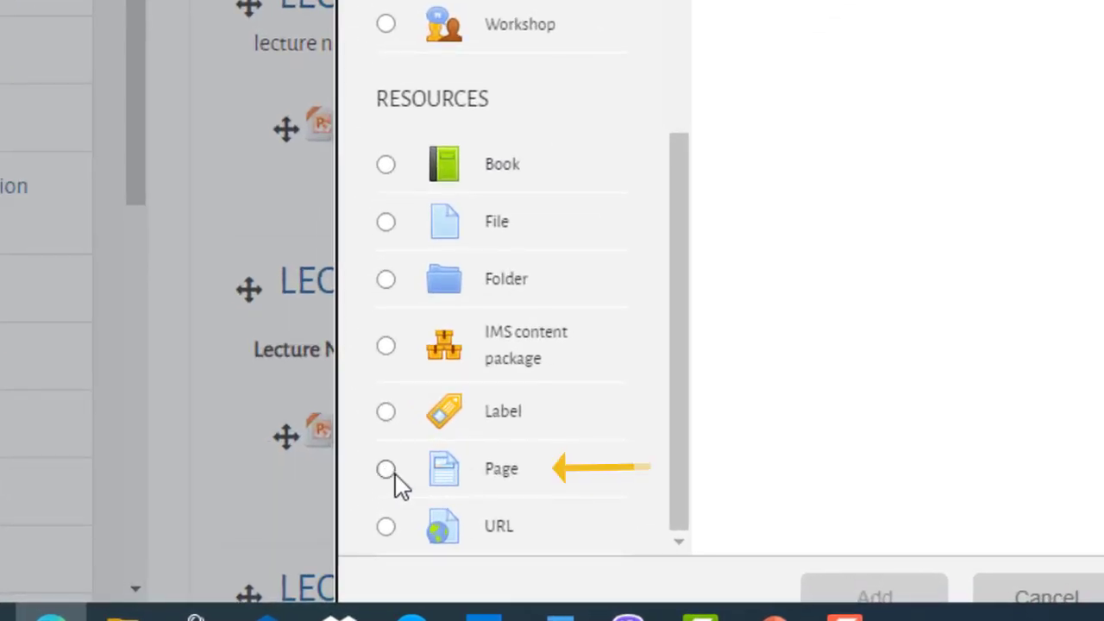
left_click(388, 474)
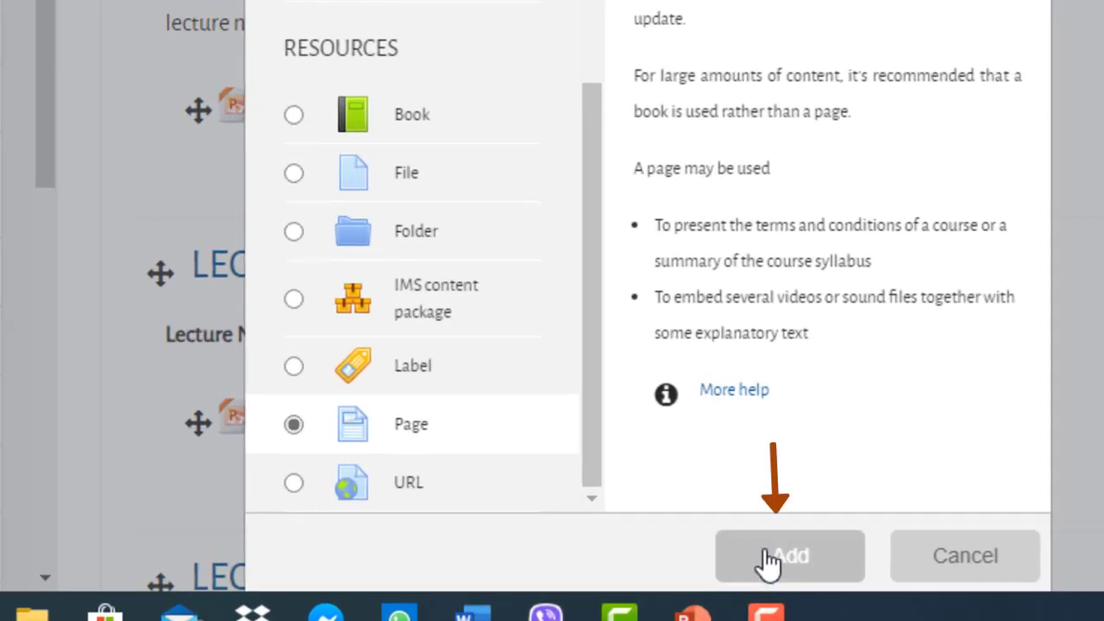
left_click(770, 561)
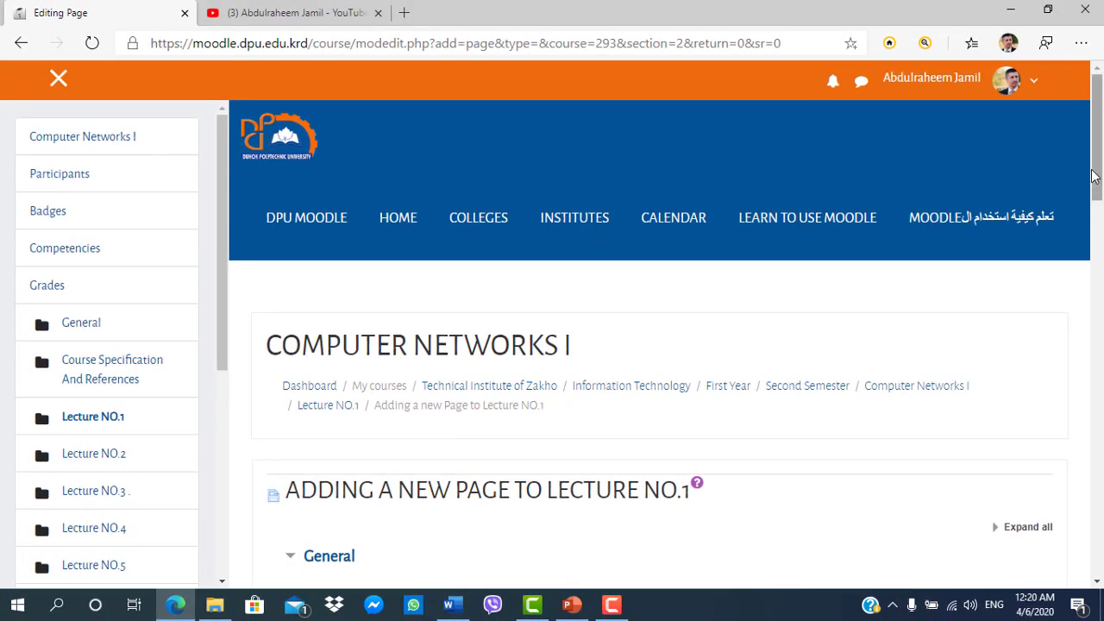
- Name the new page "Lab No. 1"
scroll(1098, 175, "down", 3)
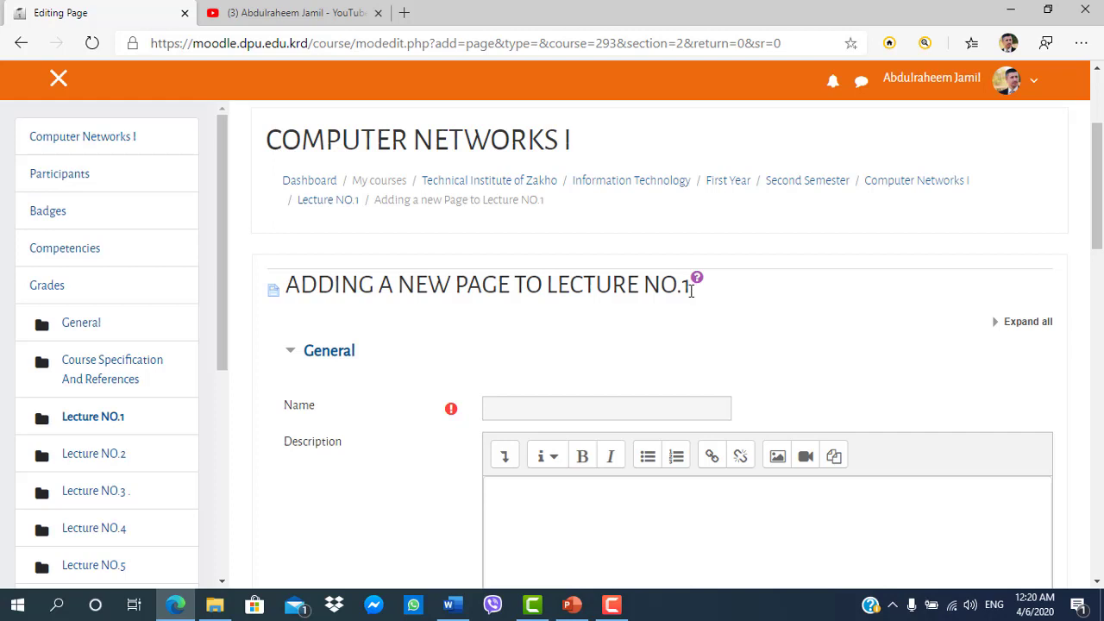
scroll(1101, 251, "down", 2)
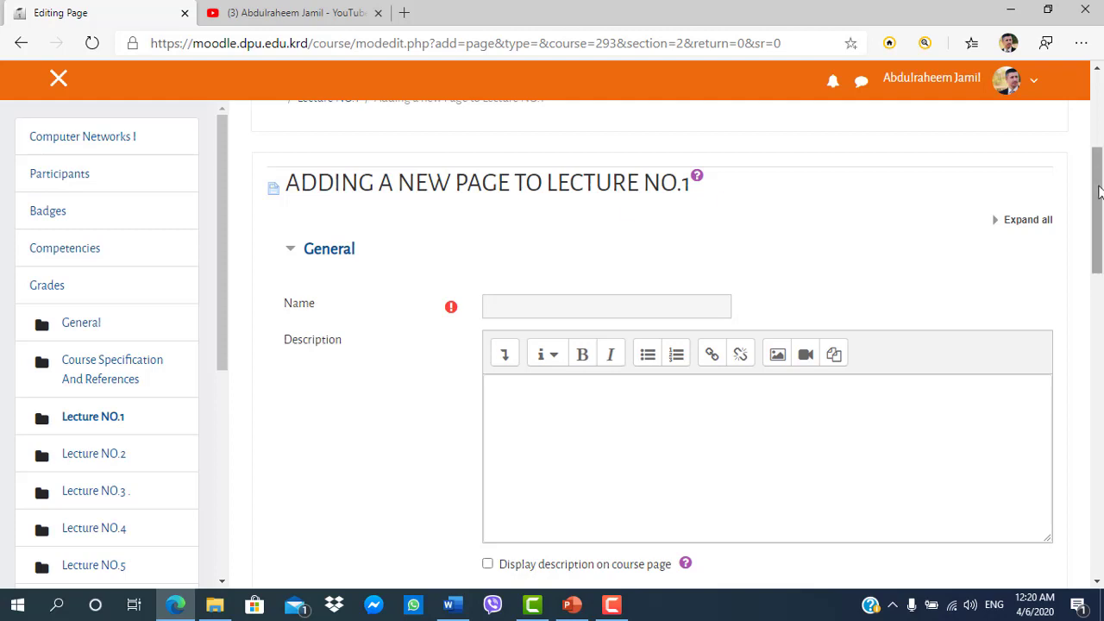
scroll(1099, 191, "down", 1)
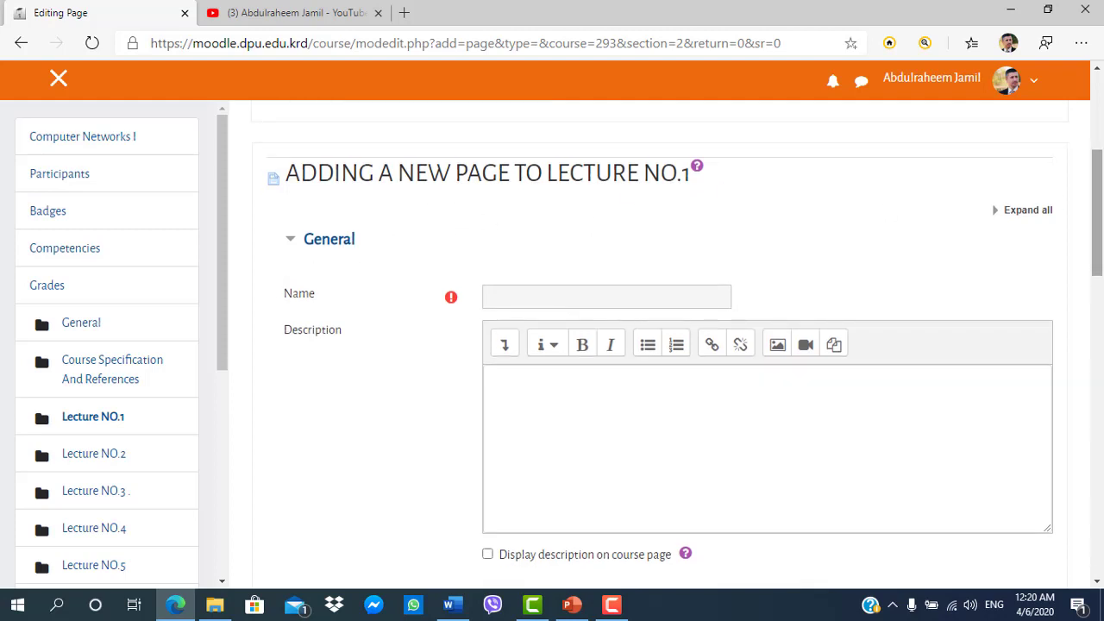
mouse_move(1096, 176)
left_mouse_down()
mouse_move(1099, 309)
mouse_move(1098, 189)
left_mouse_up()
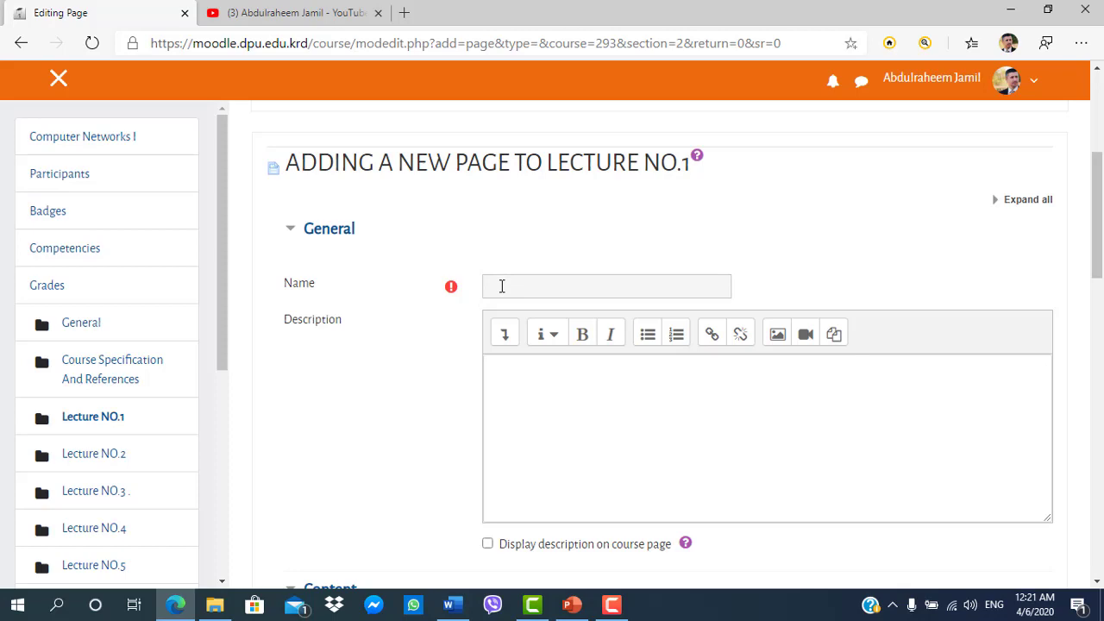
left_click(528, 287)
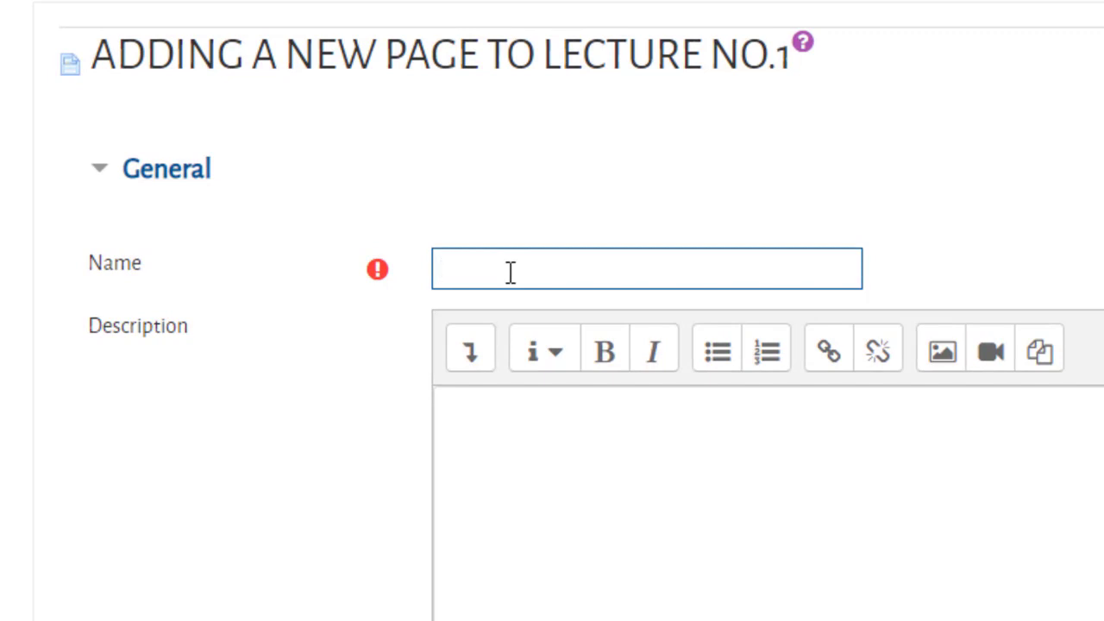
type("Lab No. 1")
- Copy the heading "Building a Small Network ( peer-peer )" from the Word lab document into the page's description
left_click(514, 429)
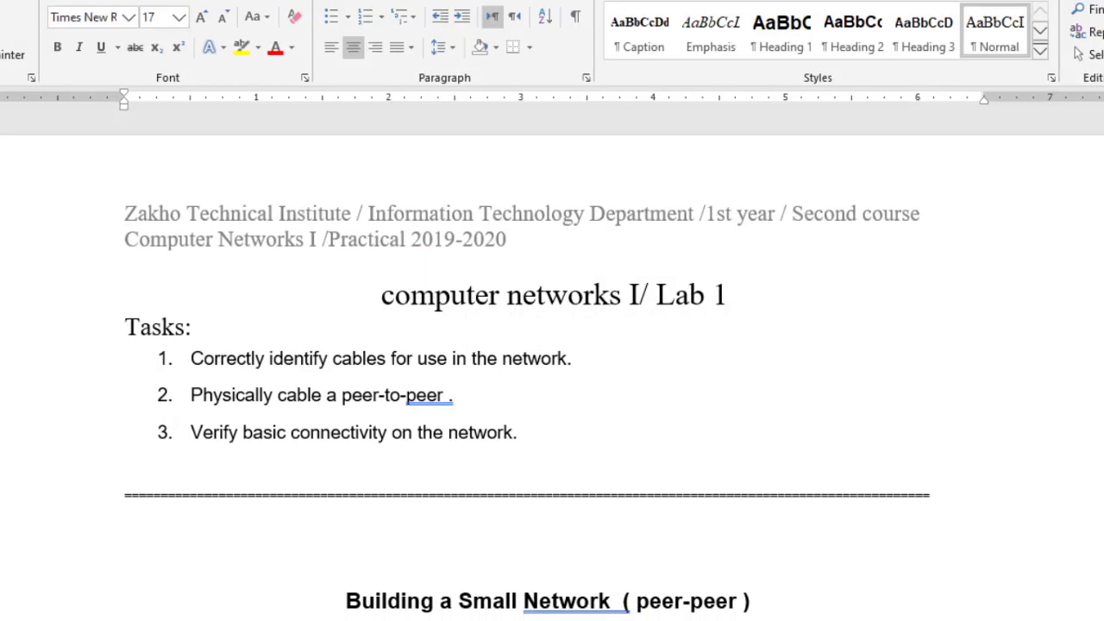
scroll(492, 380, "down", 1)
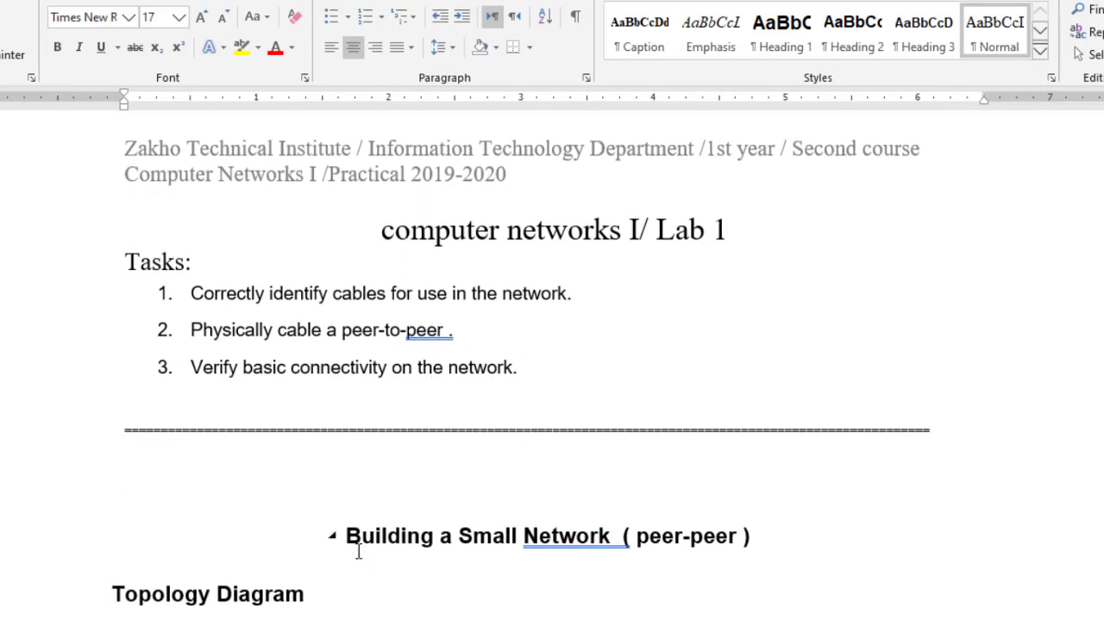
left_click_drag(350, 530, 764, 559)
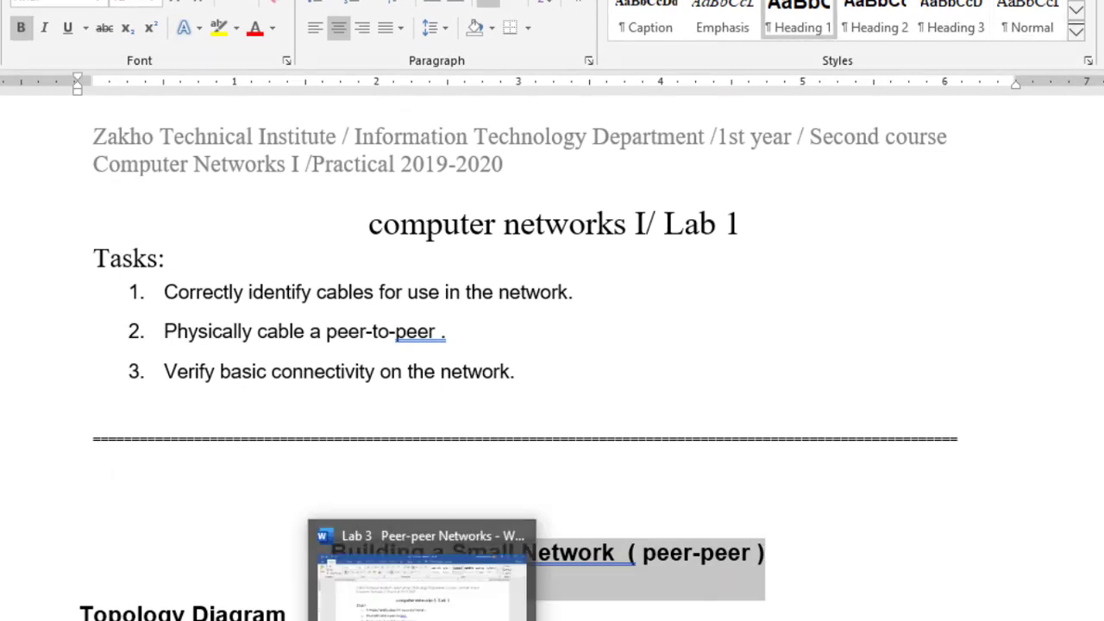
left_click(465, 620)
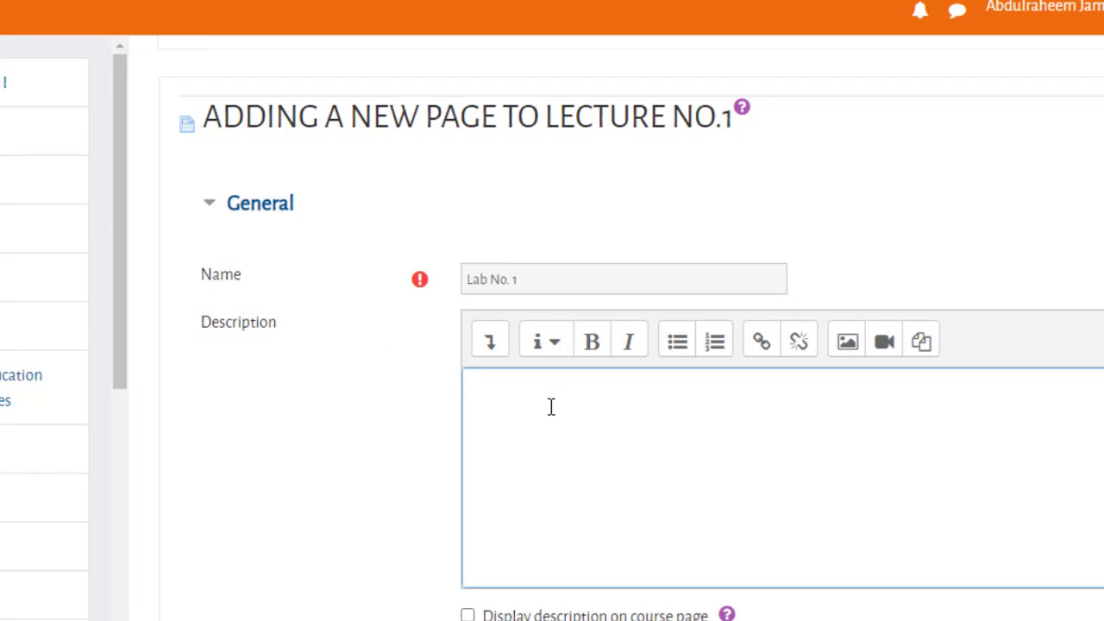
type("Building a Small Network (peer-peer)")
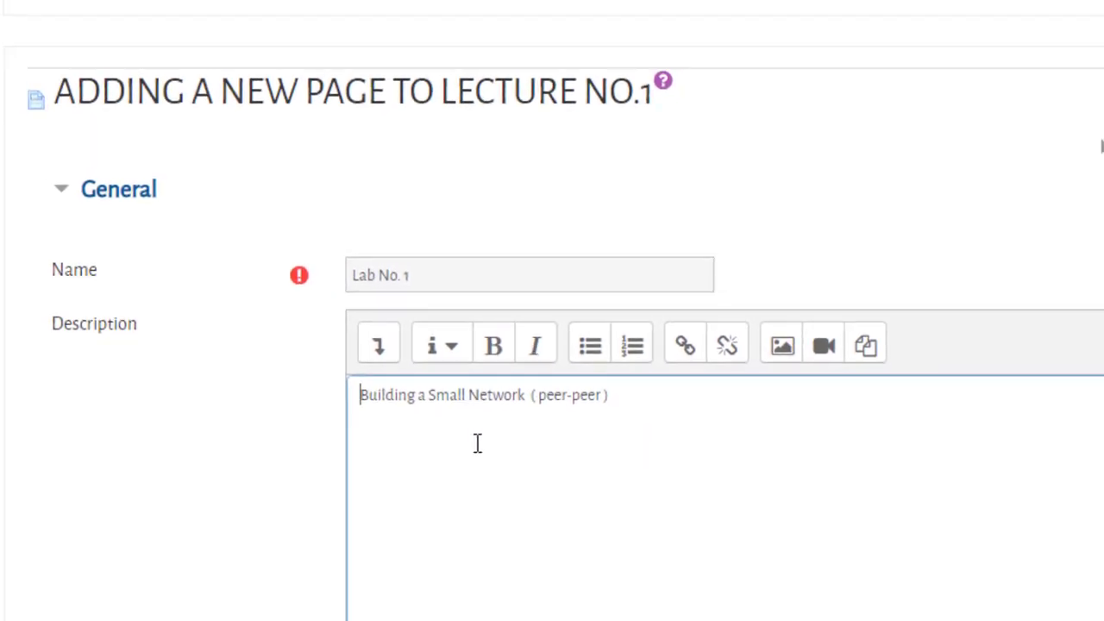
- Enable displaying the description on the course page
scroll(482, 571, "down", 2)
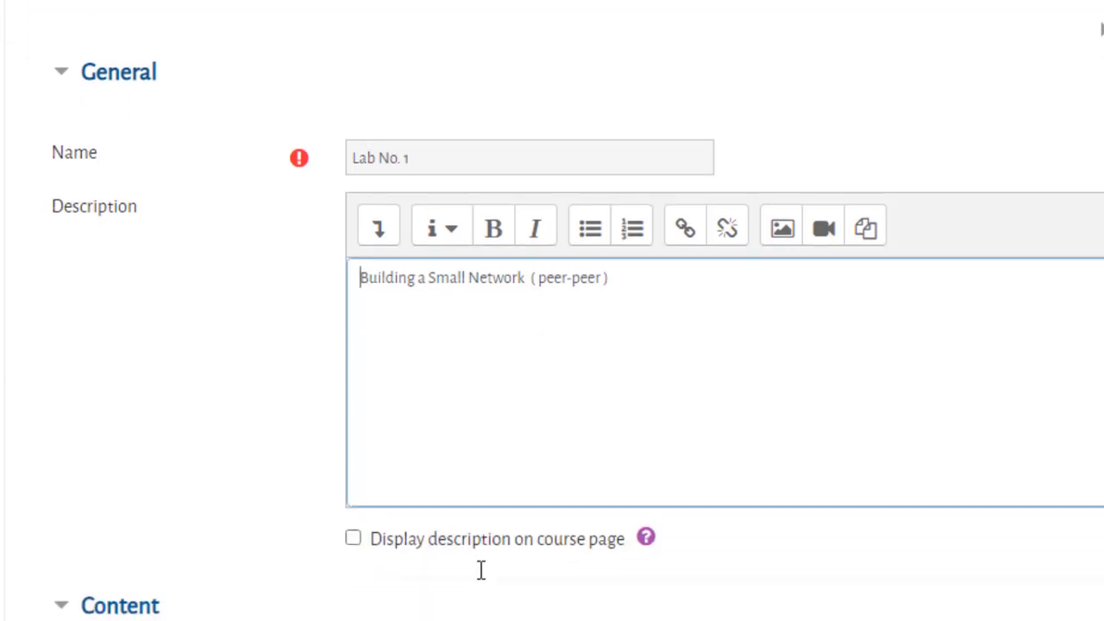
scroll(480, 578, "down", 2)
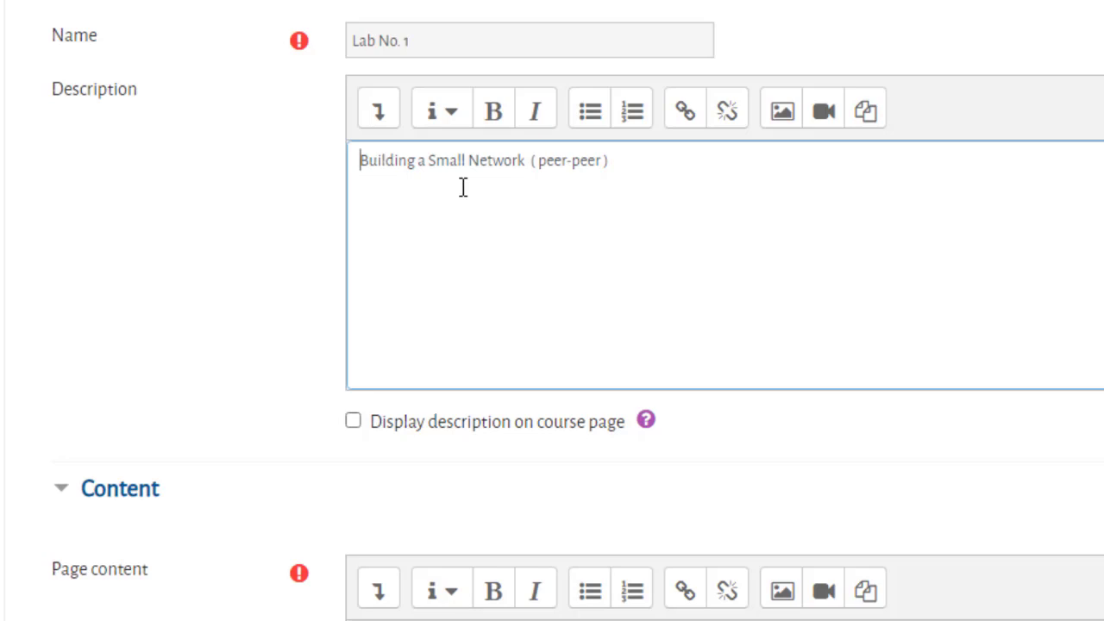
left_click(355, 422)
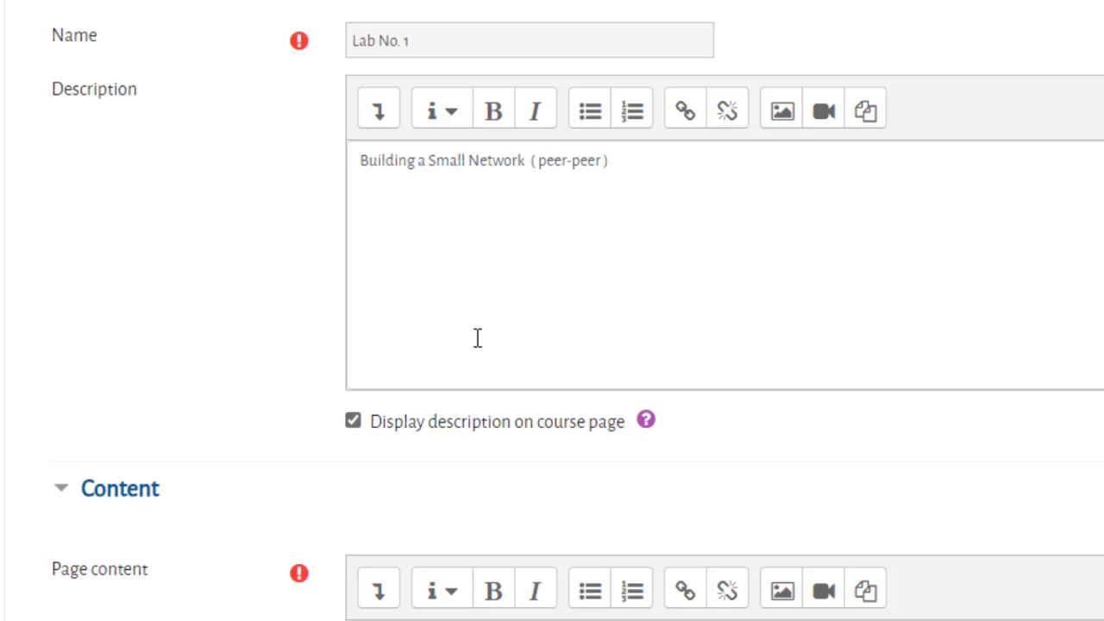
- Copy the Word document's text from "computer networks I/ Lab 1" to the end of its first page into the Moodle page content
scroll(478, 338, "down", 3)
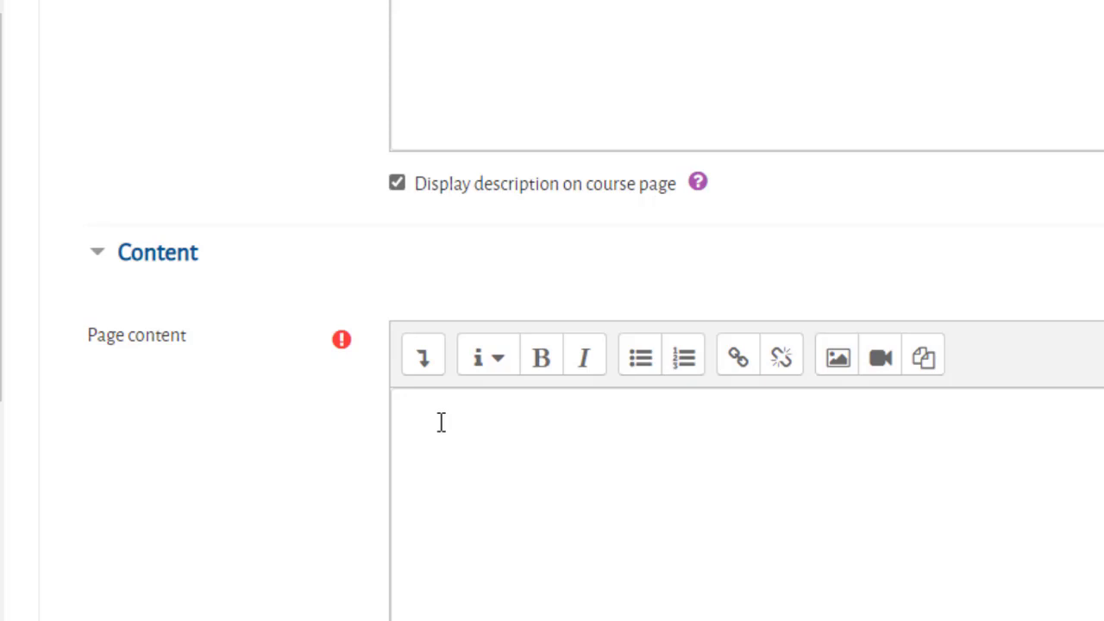
scroll(440, 425, "up", 5)
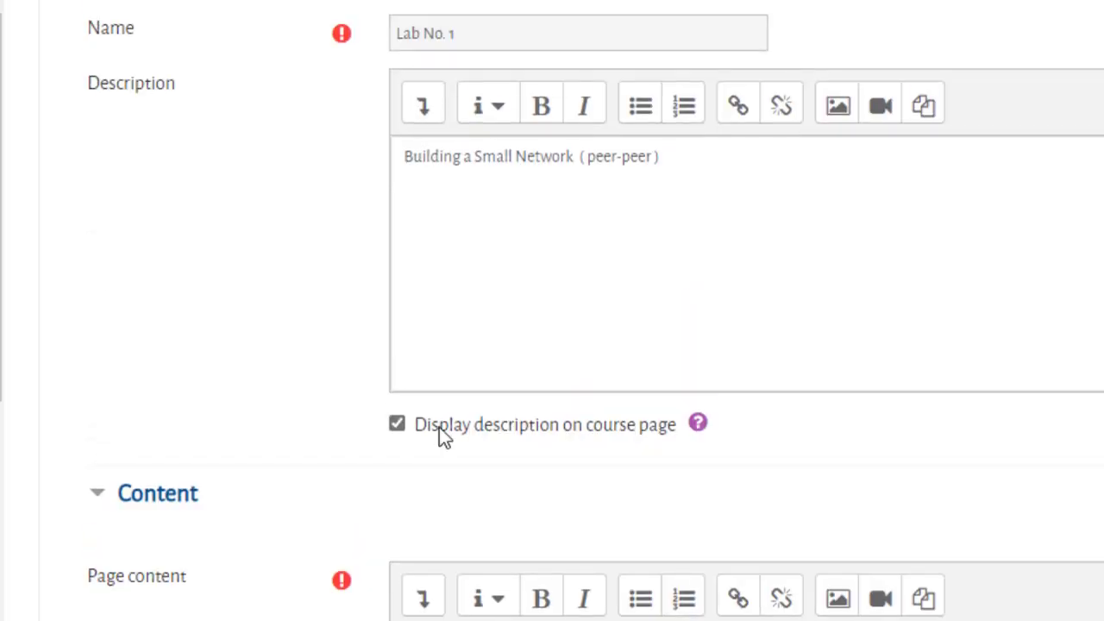
scroll(444, 419, "down", 5)
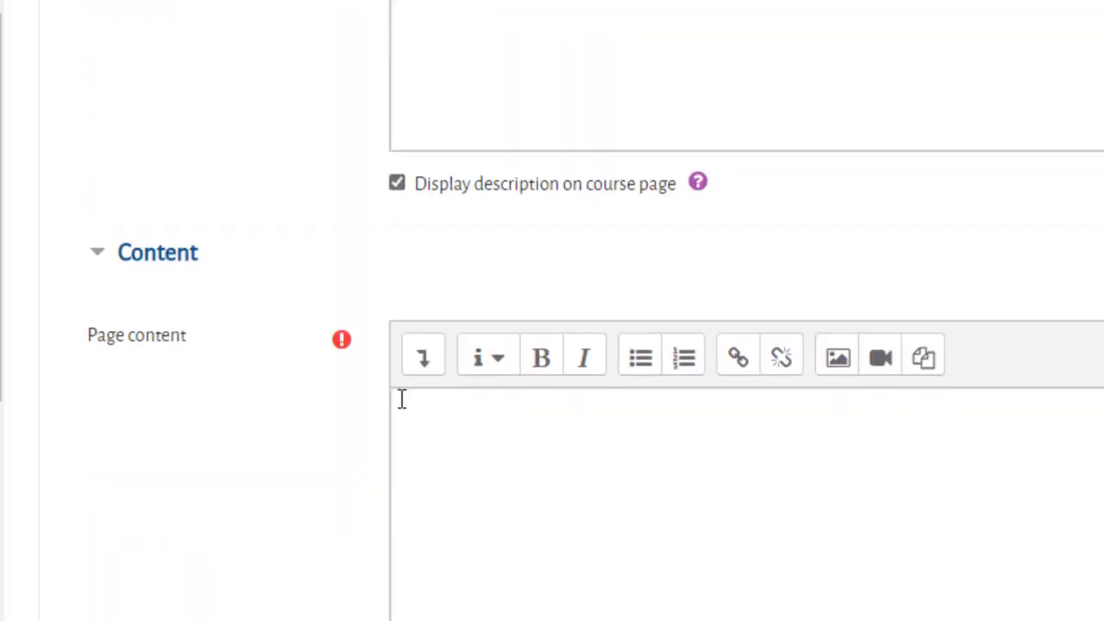
left_click(435, 405)
scroll(495, 586, "down", 3)
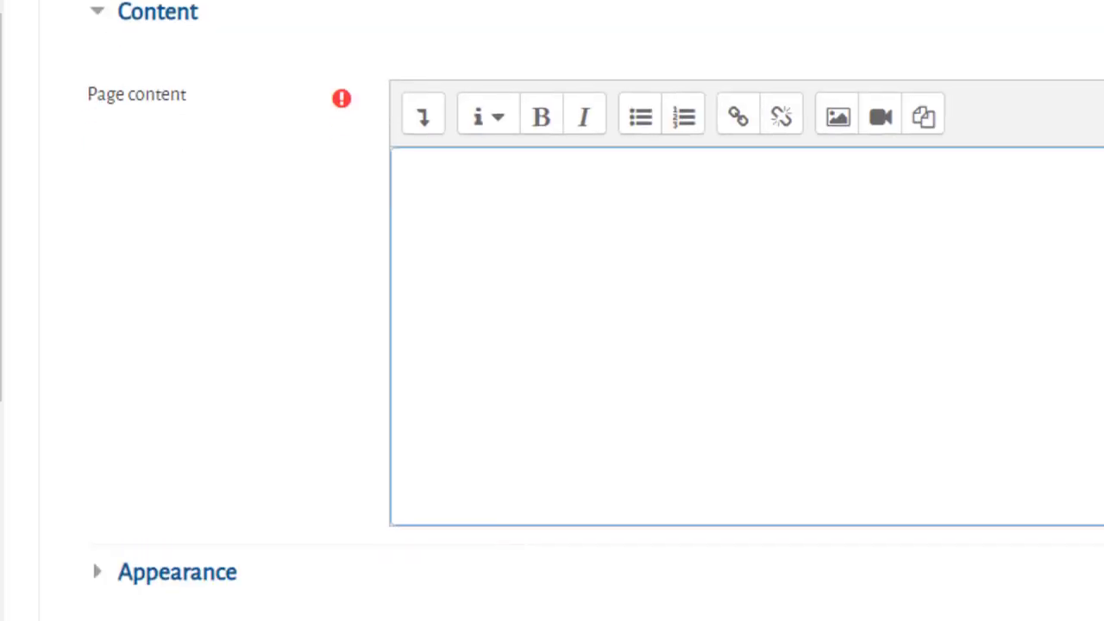
left_click(345, 604)
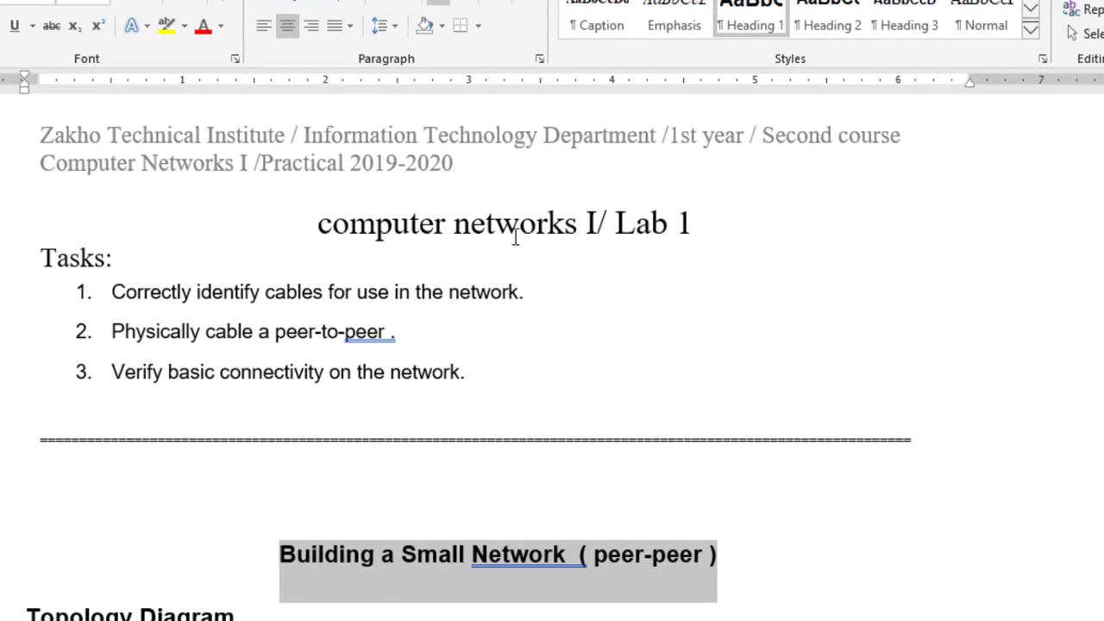
left_click_drag(313, 224, 752, 463)
key("ctrl+c")
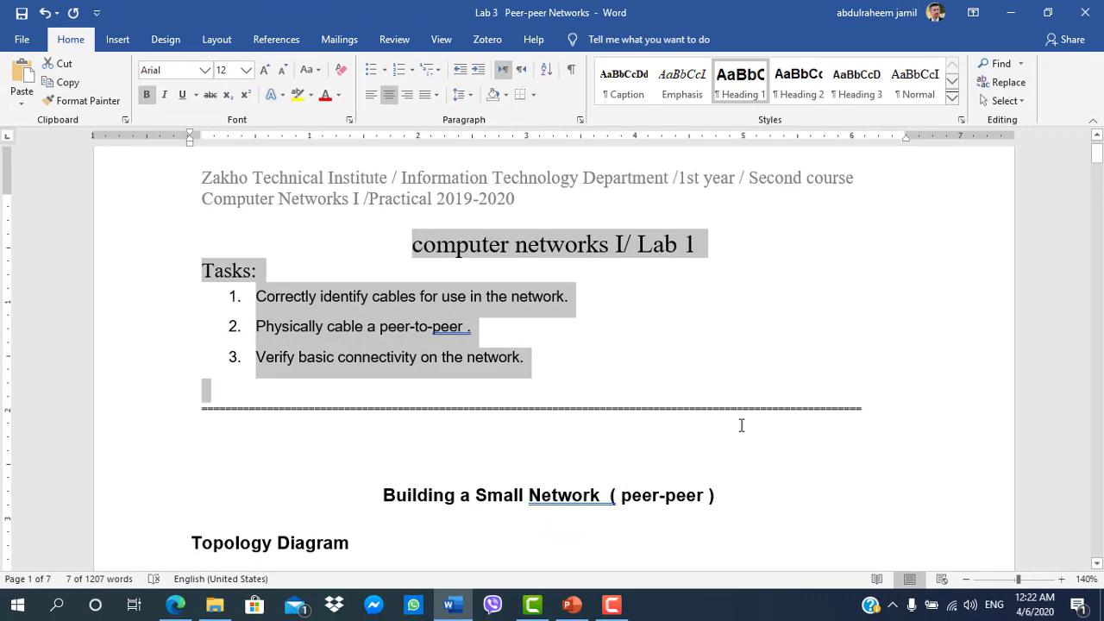
left_click_drag(741, 425, 348, 329)
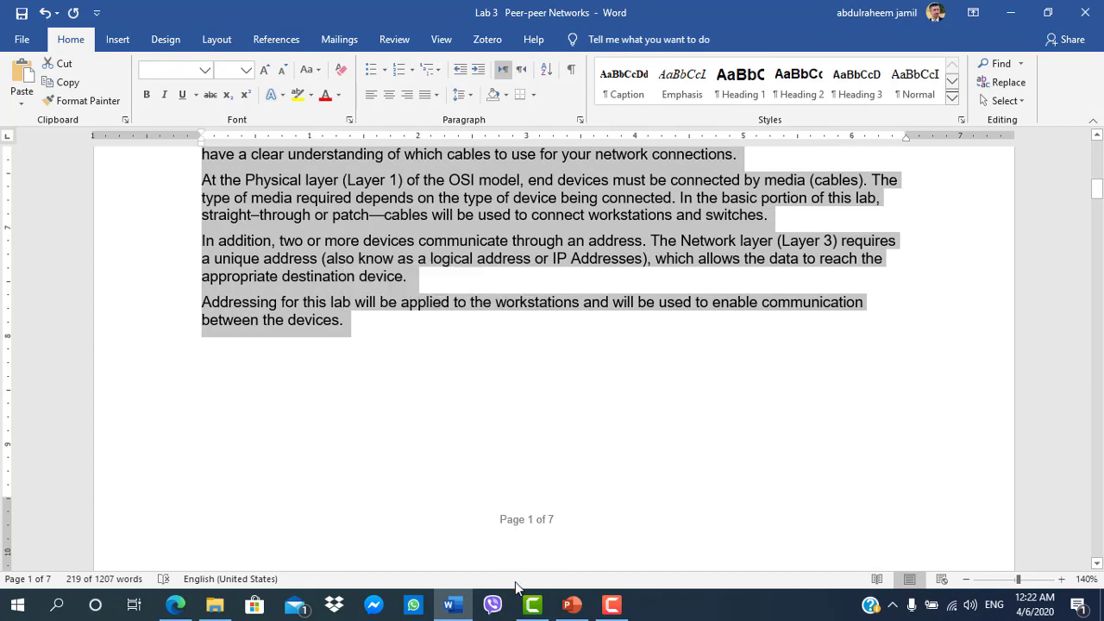
left_click(449, 604)
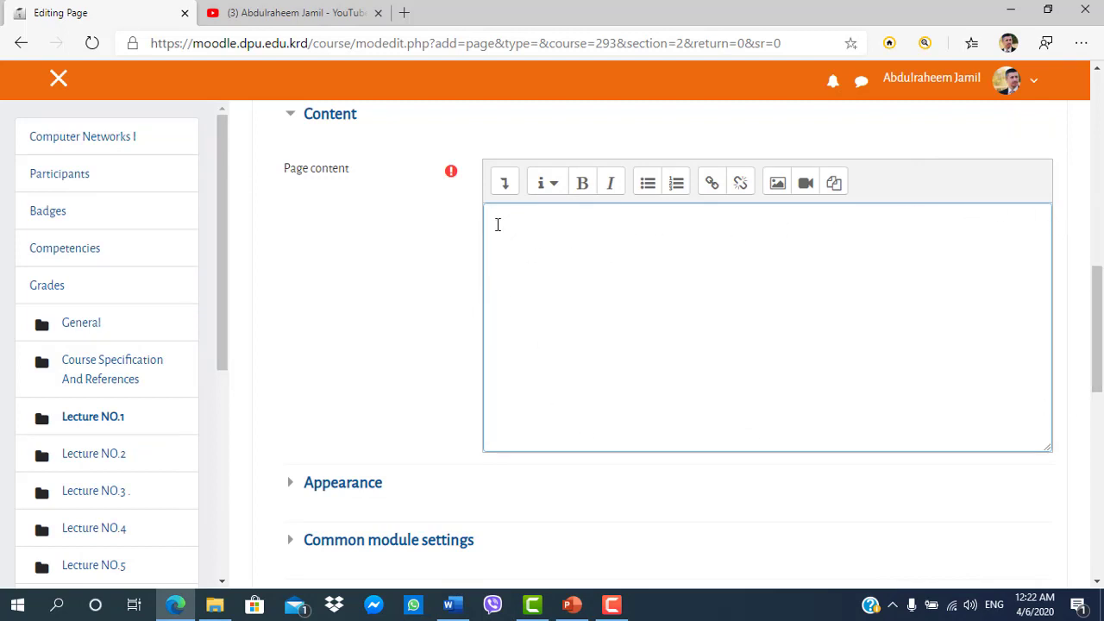
key("ctrl+v")
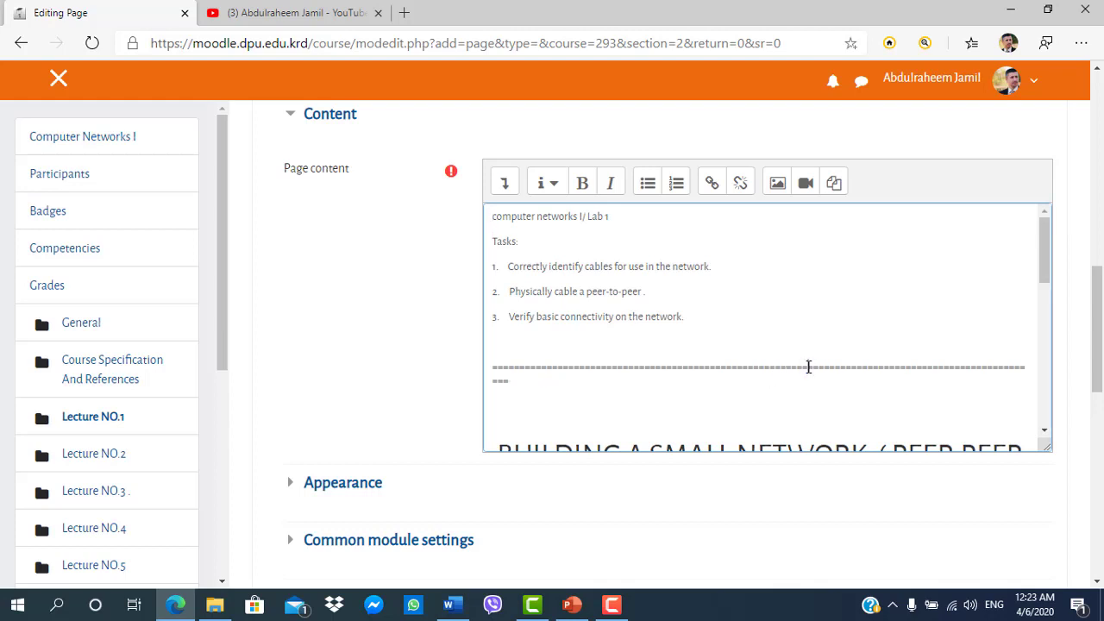
- Shorten the equals-sign separator in the page content to a single row and show the editor's additional formatting tools
key("BackSpace")
key("BackSpace")
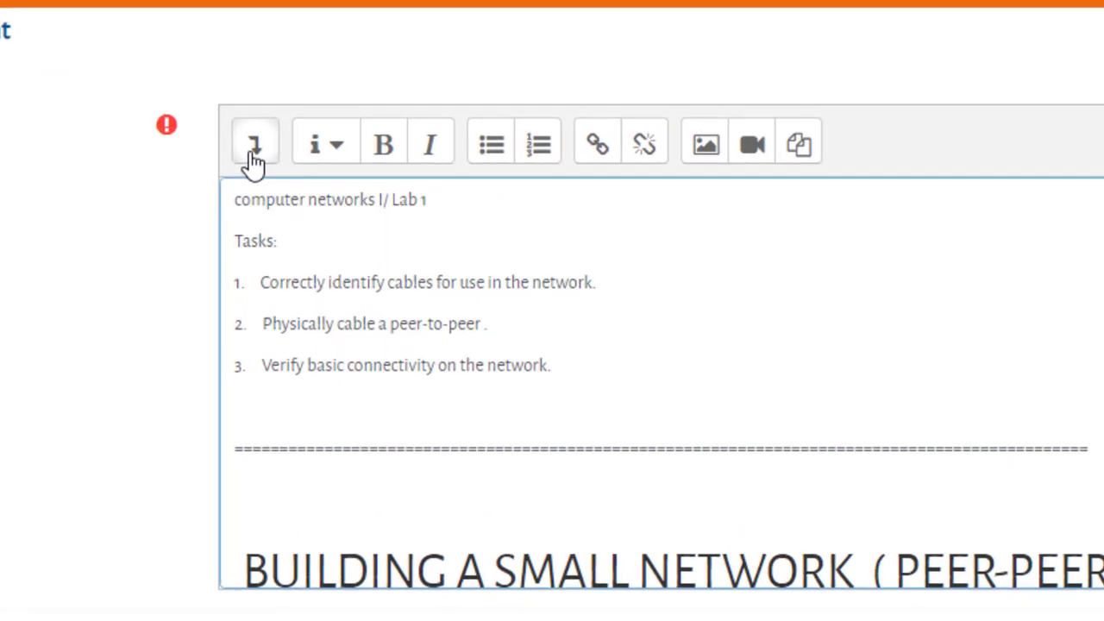
left_click(255, 163)
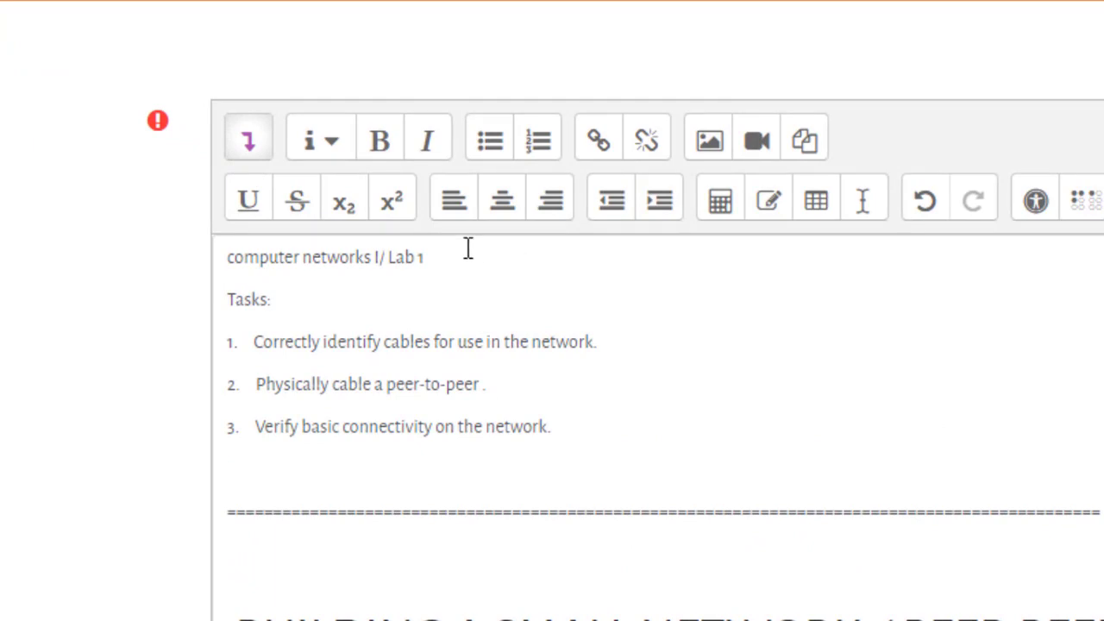
- Format the "Building a Small Network ( peer-peer )" title in the page content as Heading (small)
left_click(331, 156)
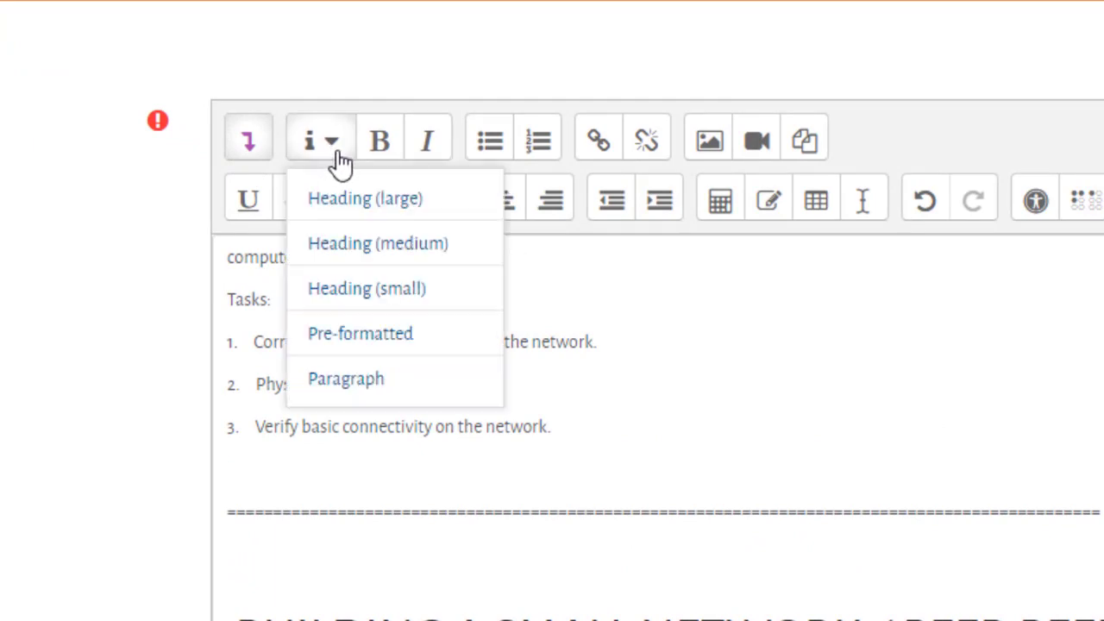
left_click(341, 157)
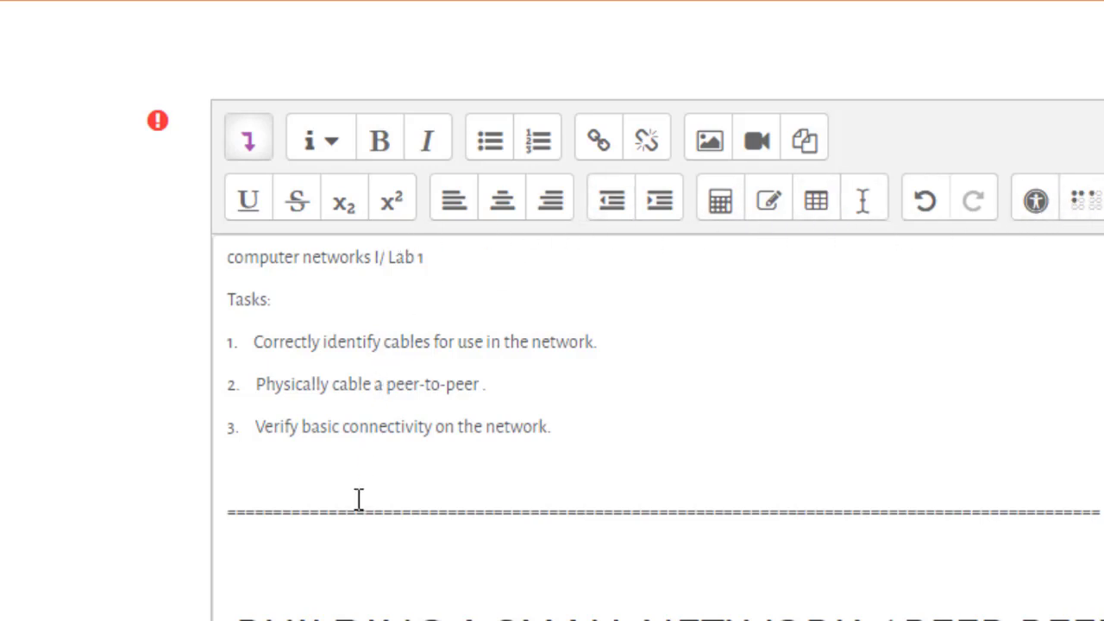
scroll(360, 530, "down", 1)
scroll(360, 531, "down", 2)
left_click_drag(242, 512, 731, 567)
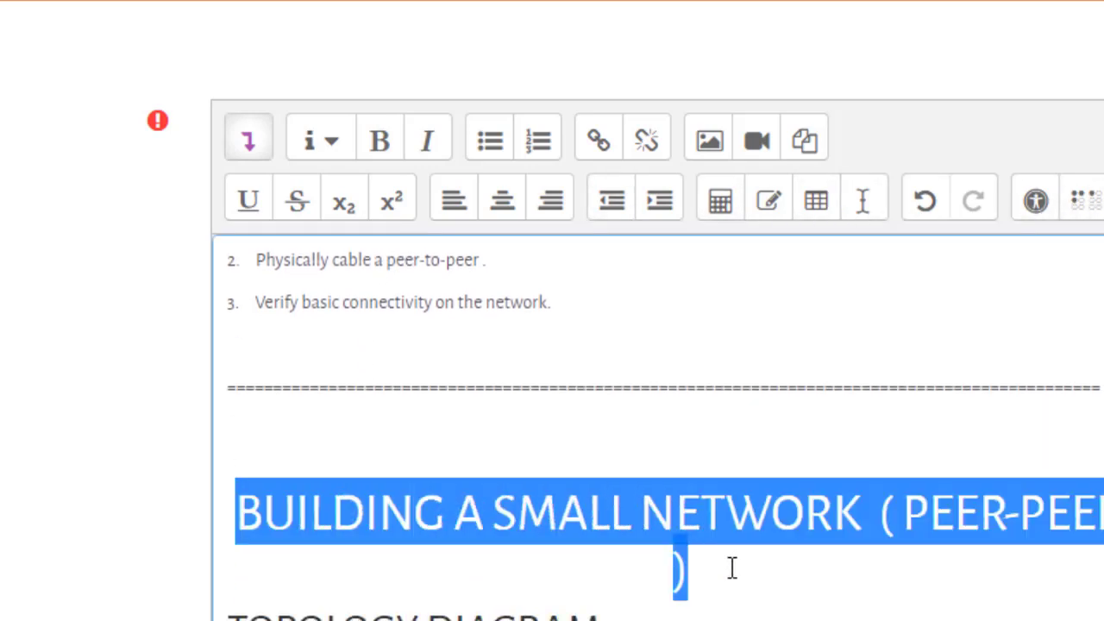
left_click(343, 160)
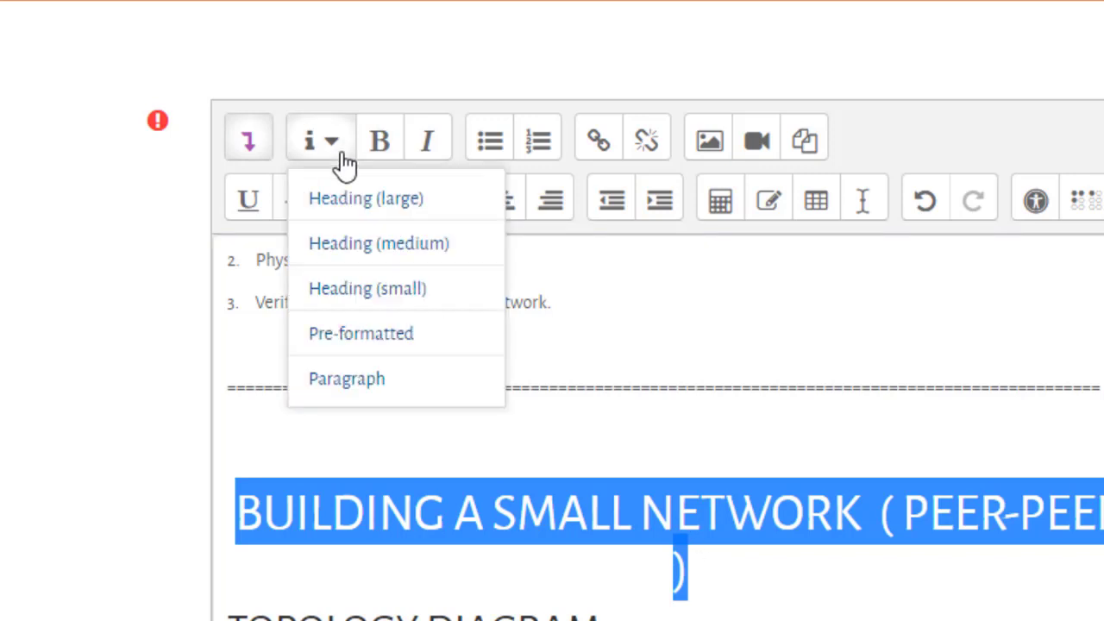
left_click(394, 292)
- Format the "Topology Diagram", "Peer to Peer Network" and "Learning Objectives" headings as Heading (small)
scroll(258, 445, "down", 2)
left_click_drag(234, 430, 633, 587)
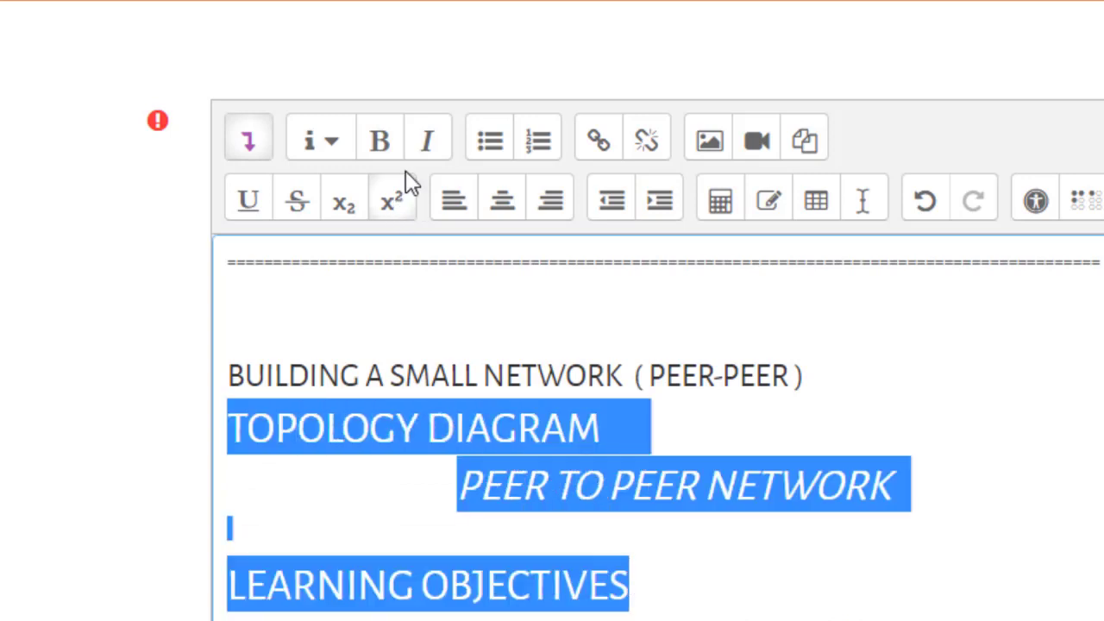
left_click(350, 148)
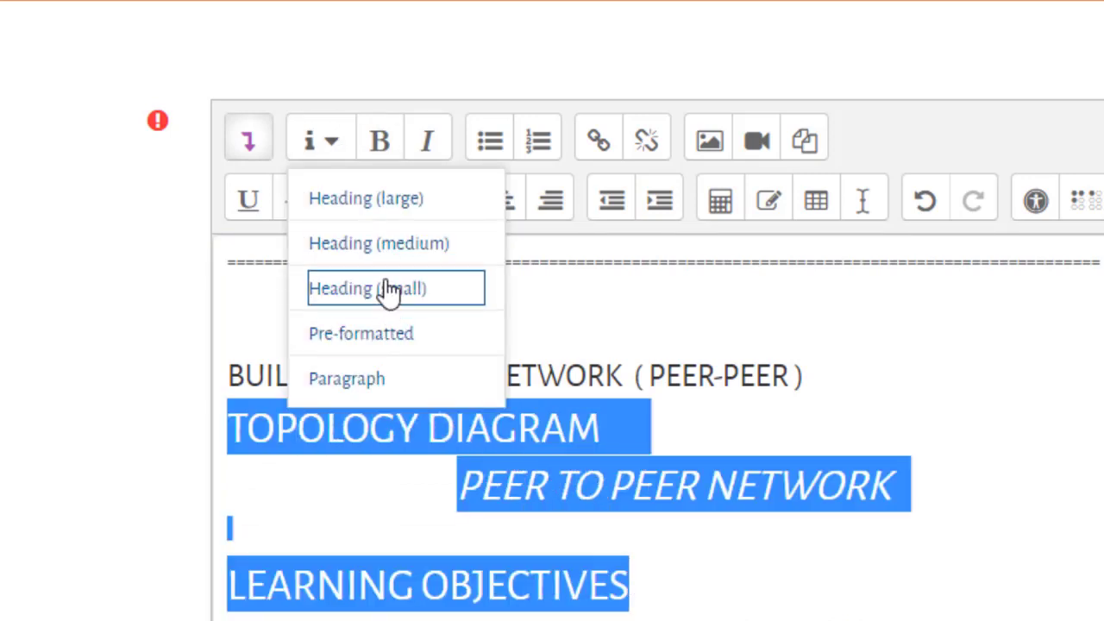
left_click(390, 292)
left_click(564, 524)
scroll(545, 483, "down", 4)
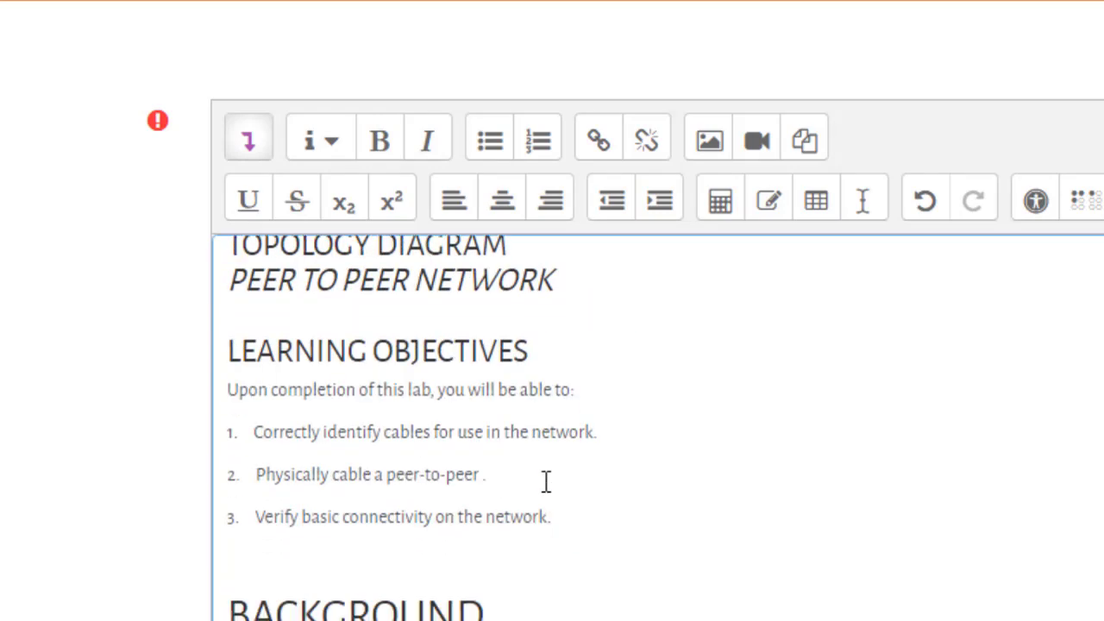
scroll(534, 478, "up", 3)
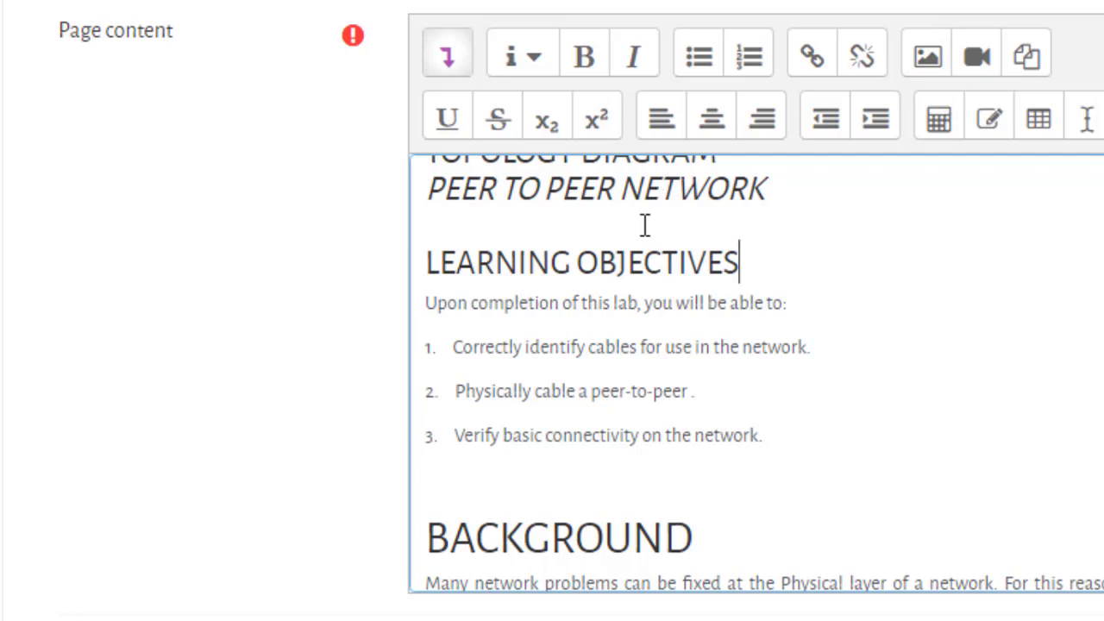
- Add a blank line below the "Peer to Peer Network" heading and upload peer-peer.jpg there as an image
left_click(451, 227)
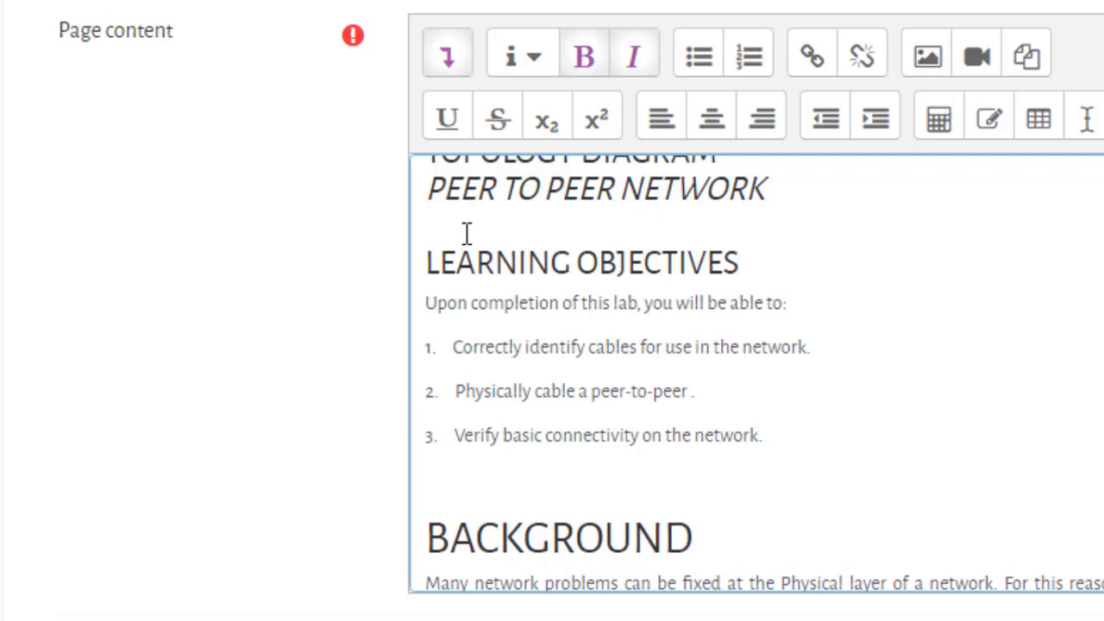
key("Return")
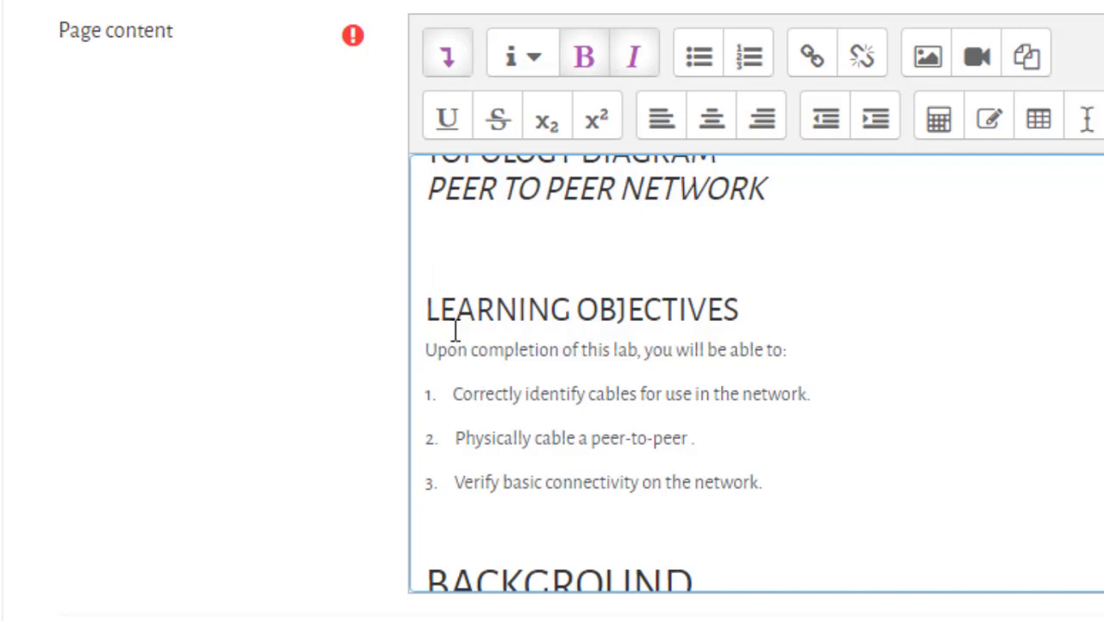
left_click(930, 60)
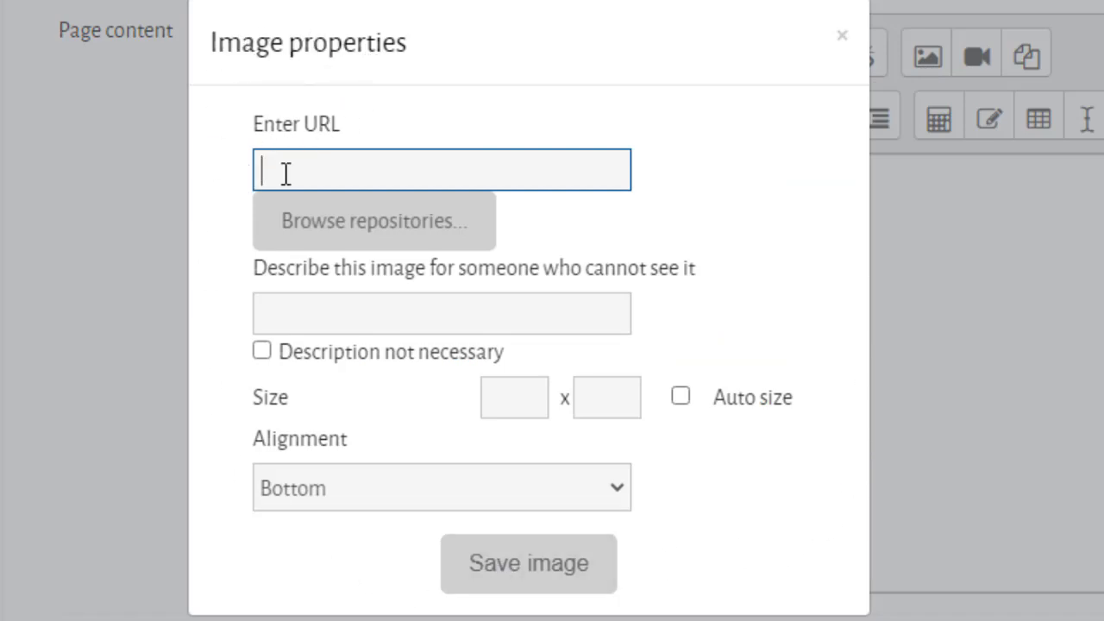
left_click(318, 234)
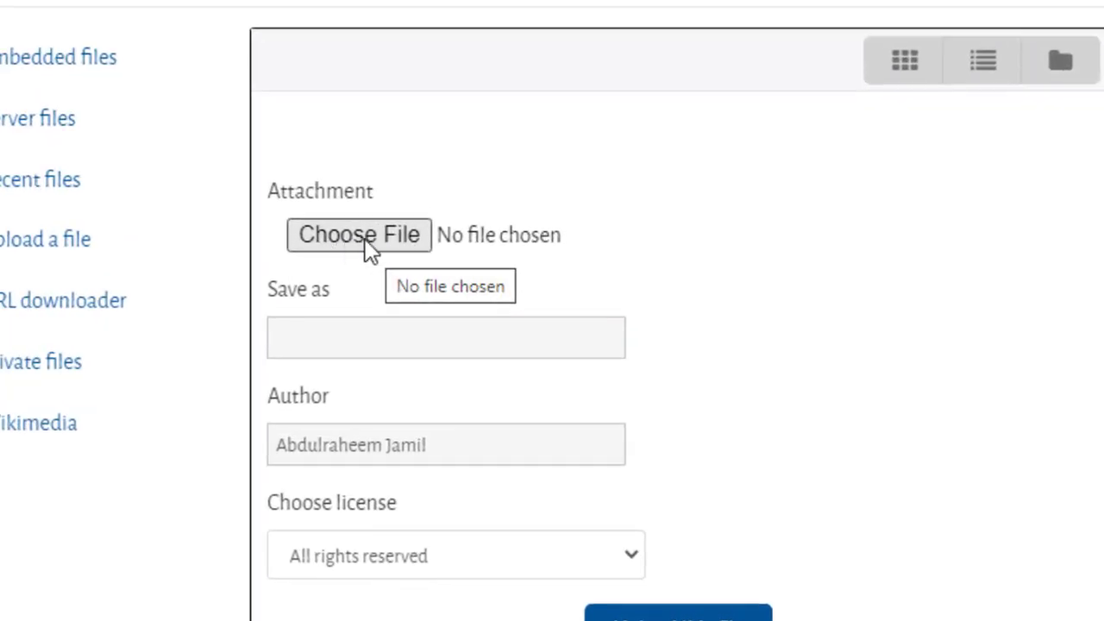
left_click(385, 244)
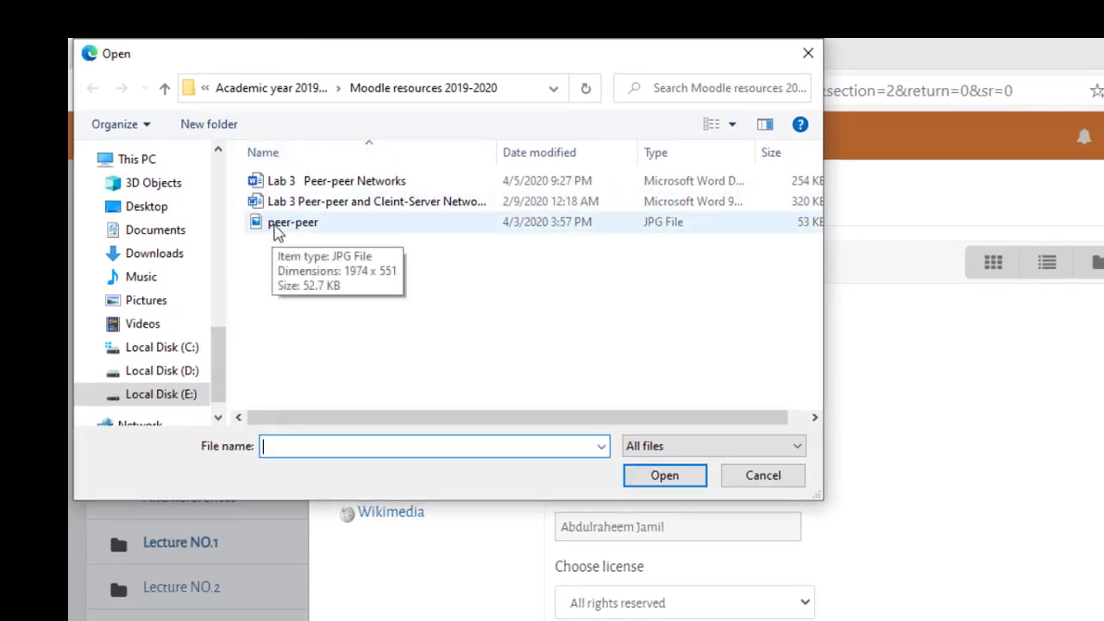
left_click(318, 228)
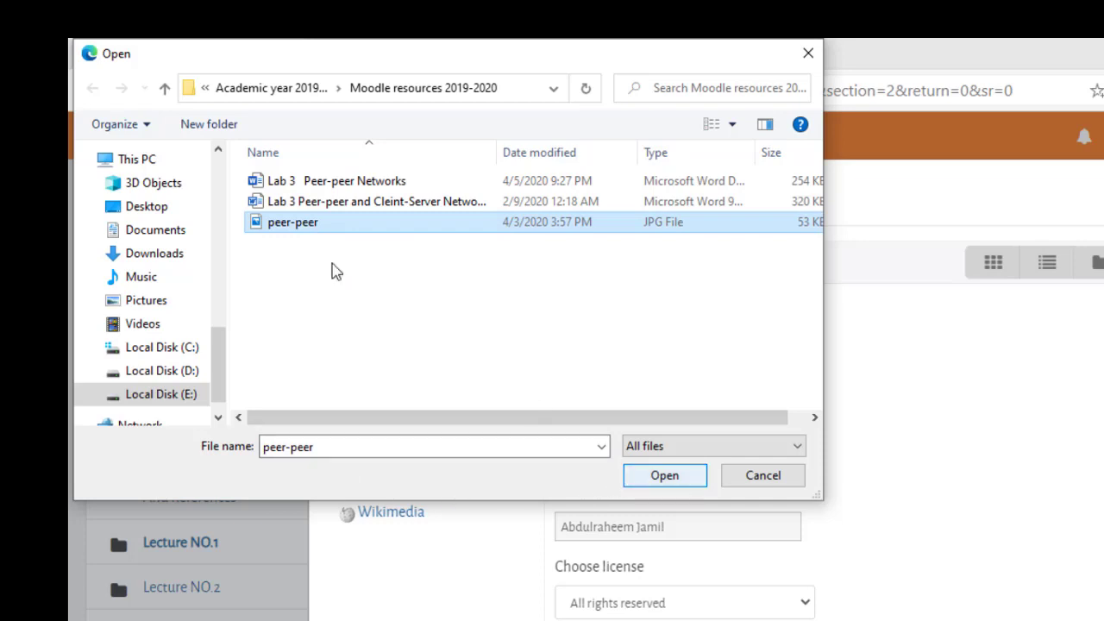
left_click(663, 476)
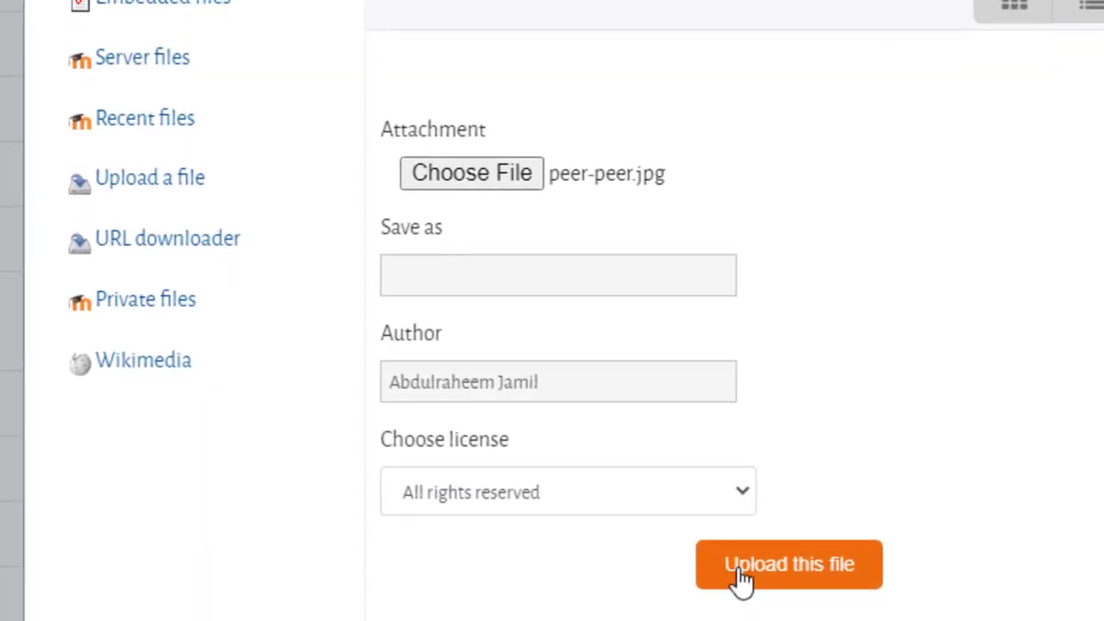
left_click(818, 580)
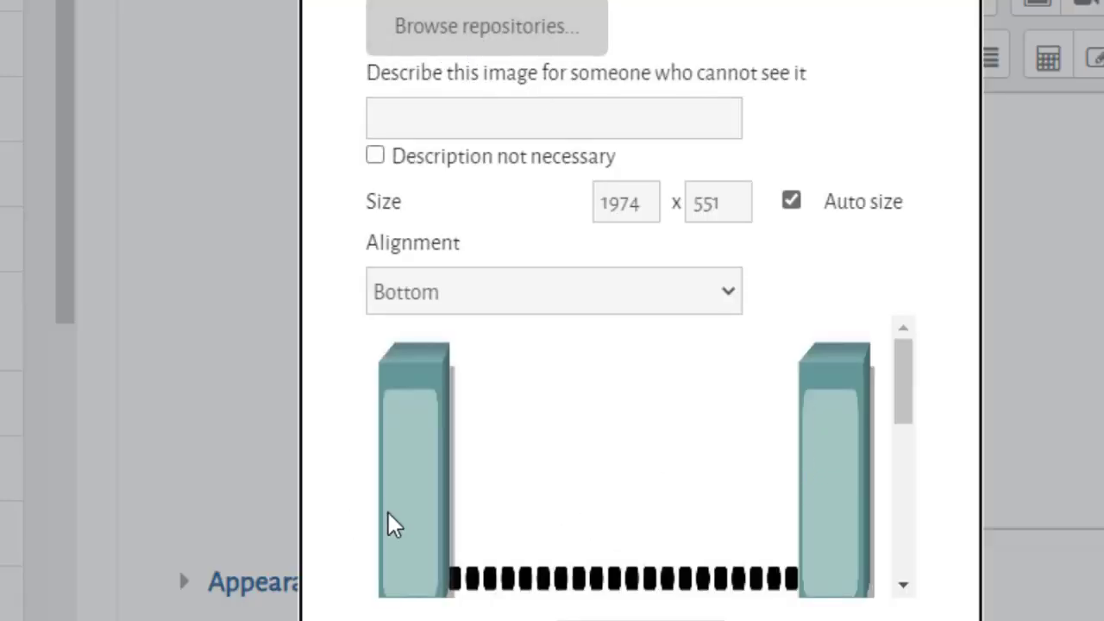
- Set the uploaded image's width to 550 with automatic proportional sizing
left_click_drag(910, 382, 873, 367)
scroll(877, 478, "down", 3)
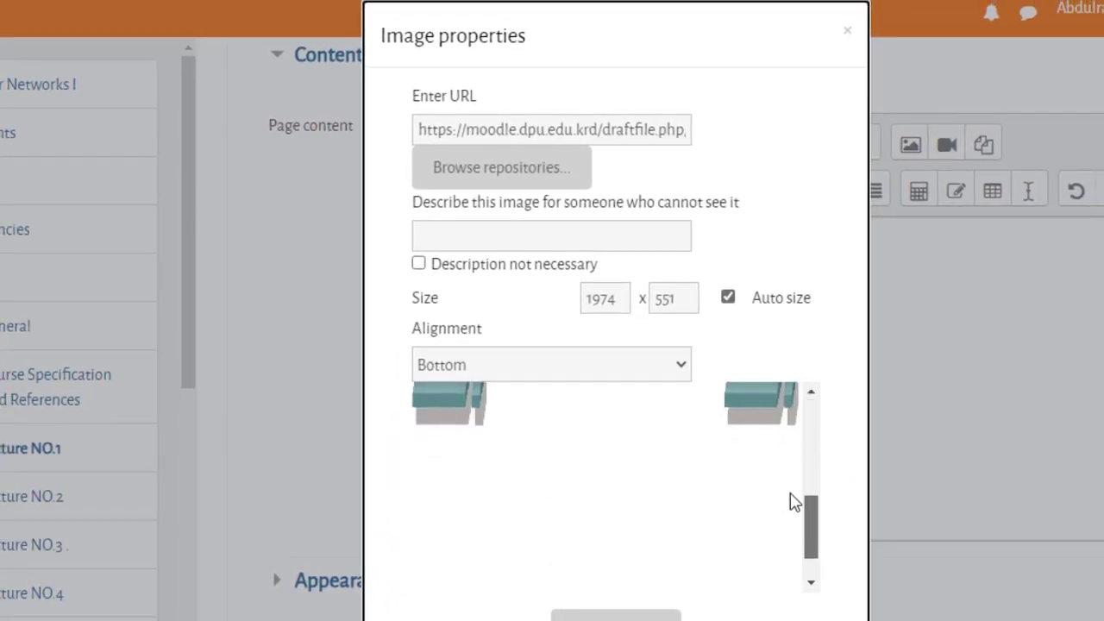
scroll(795, 504, "up", 5)
left_click_drag(616, 299, 585, 298)
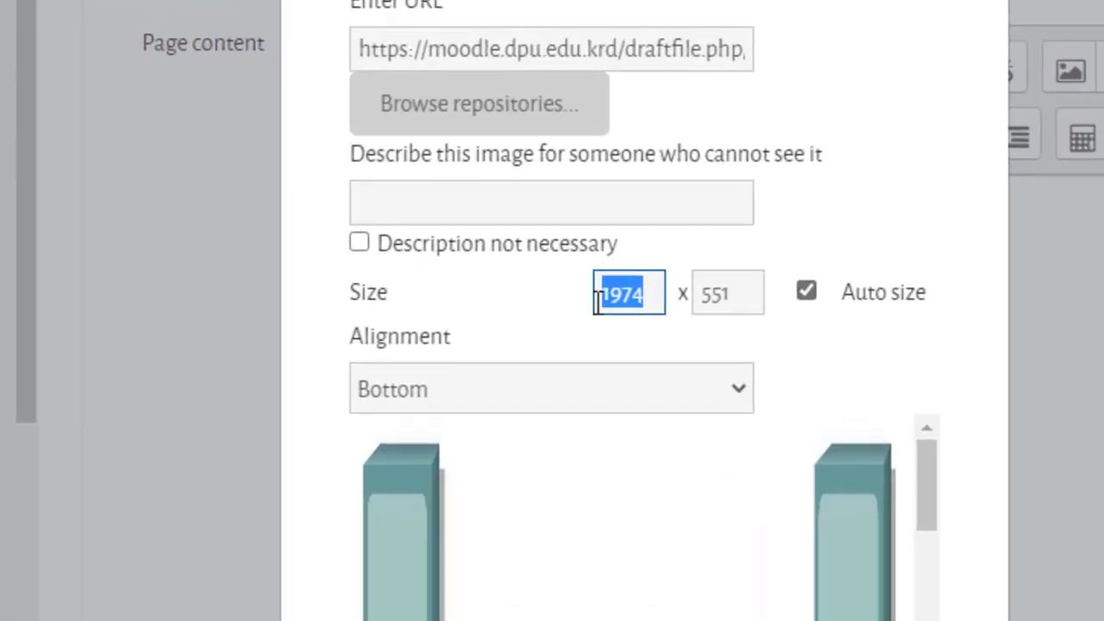
type("550")
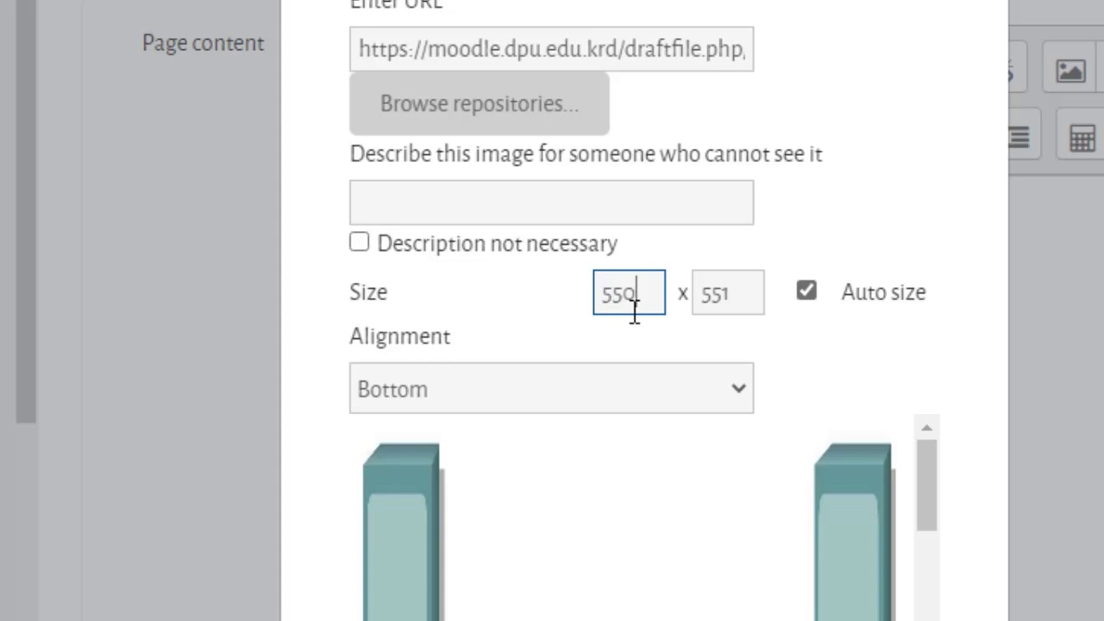
left_click(764, 336)
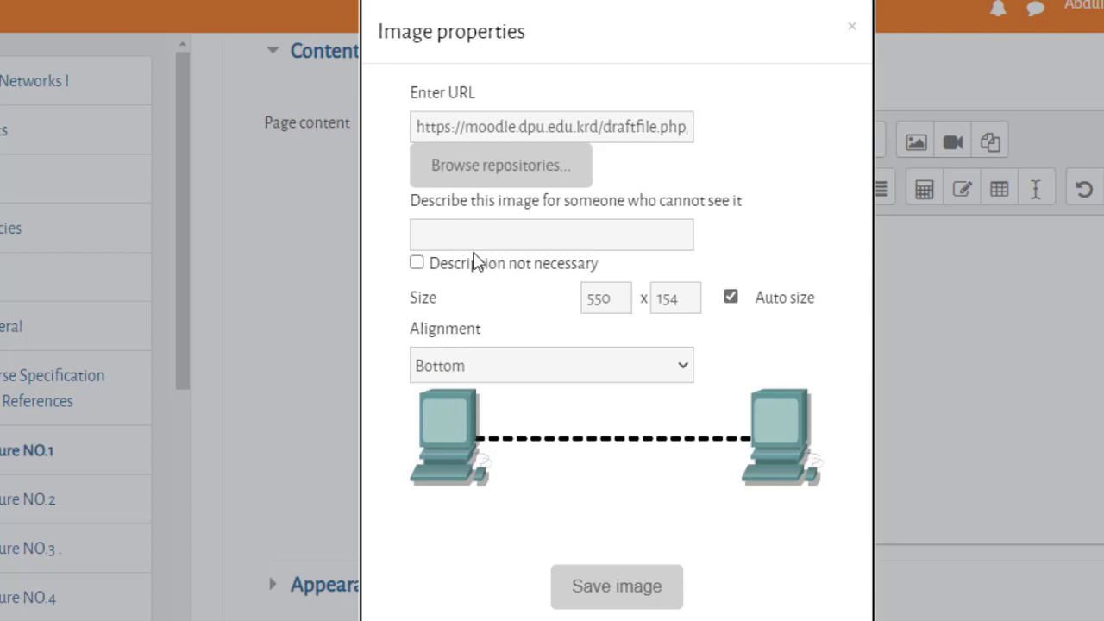
- Enter "Peer to peer network" as the image's description
left_click(460, 227)
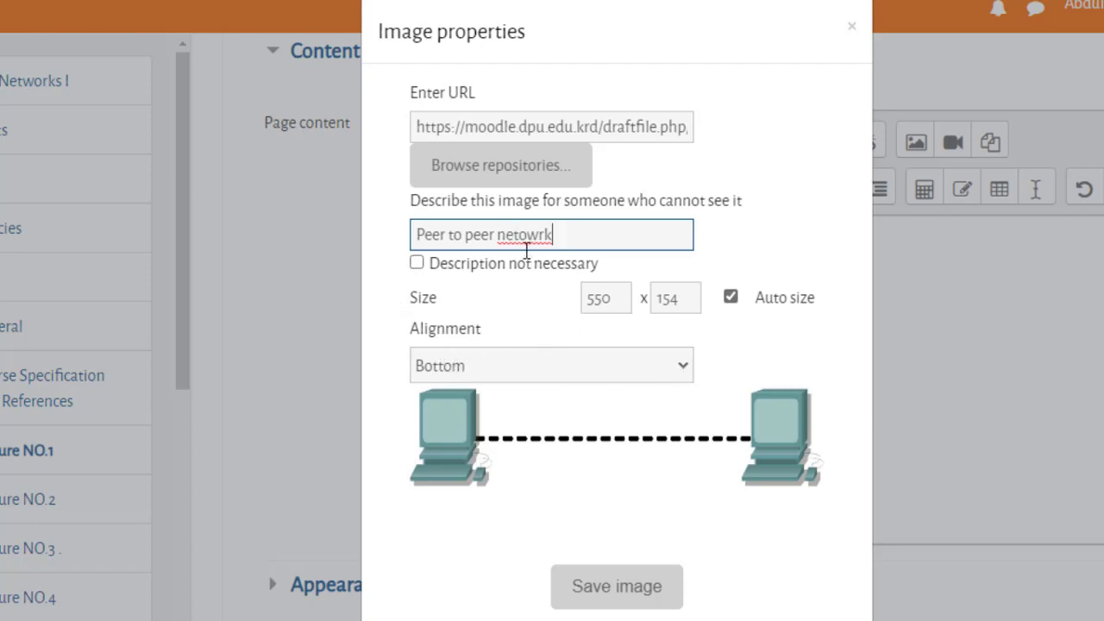
key("BackSpace")
key("BackSpace")
key("BackSpace")
key("BackSpace")
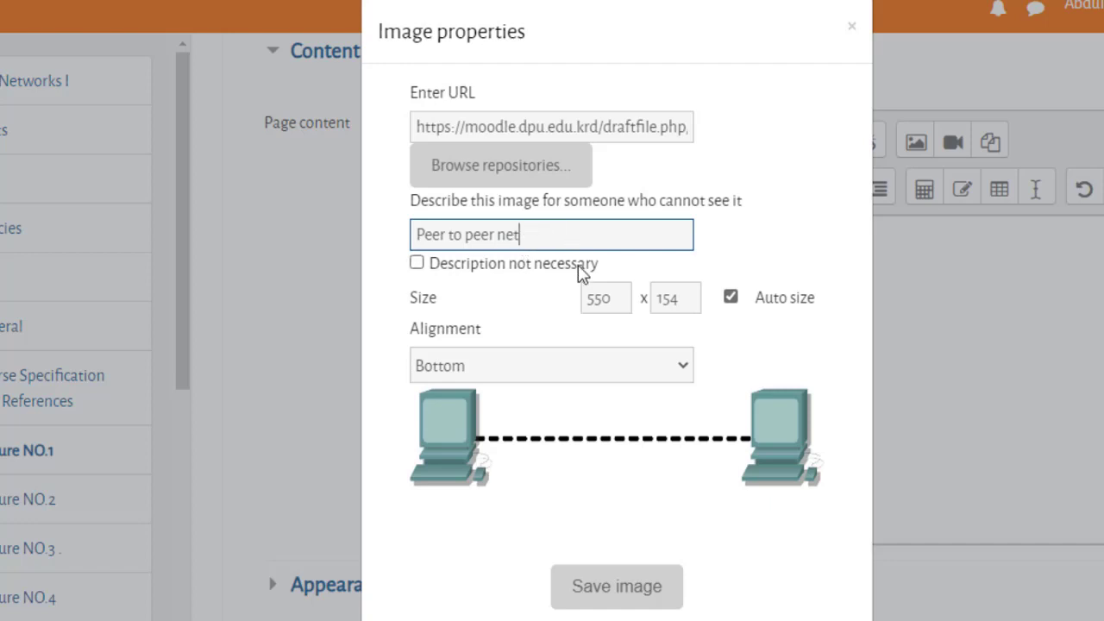
type("work")
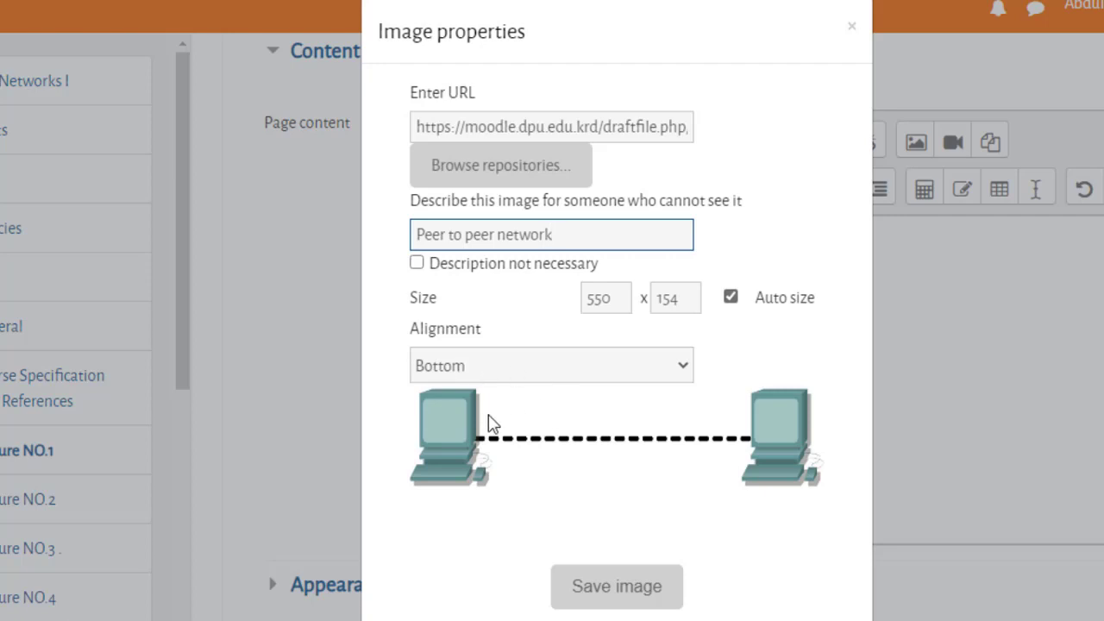
- Set the image's alignment to Middle and save it into the page content
left_click(681, 365)
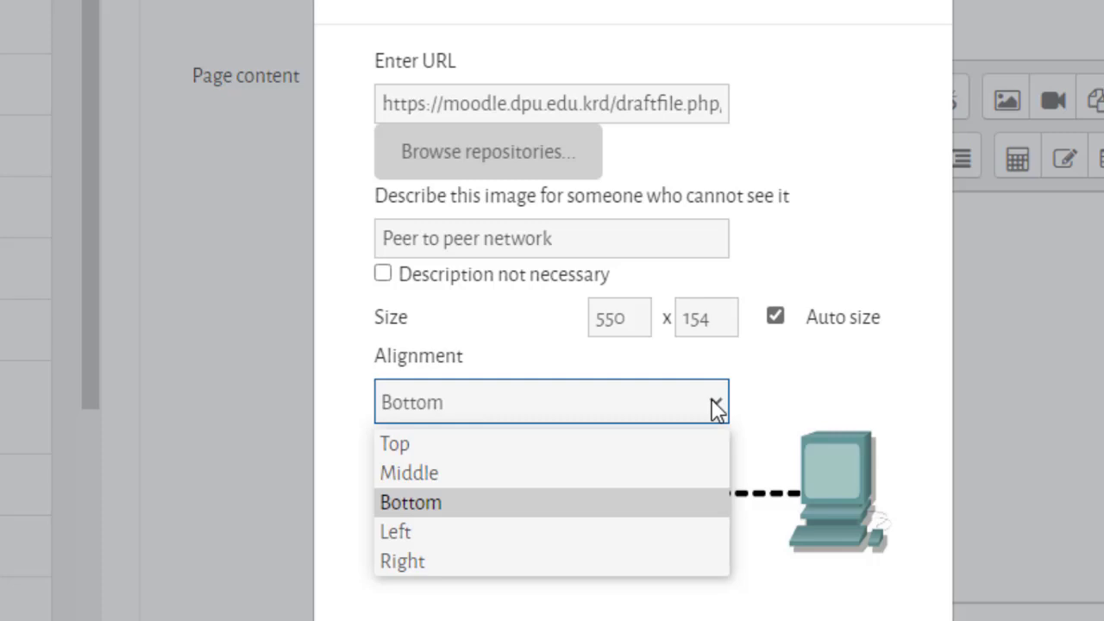
left_click(438, 473)
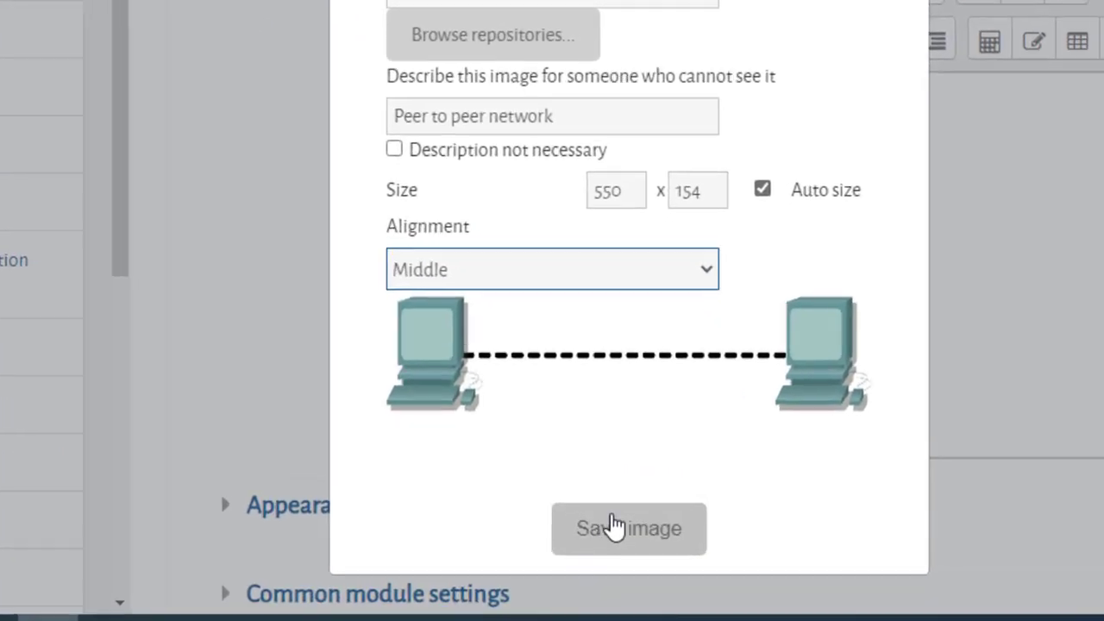
left_click(636, 555)
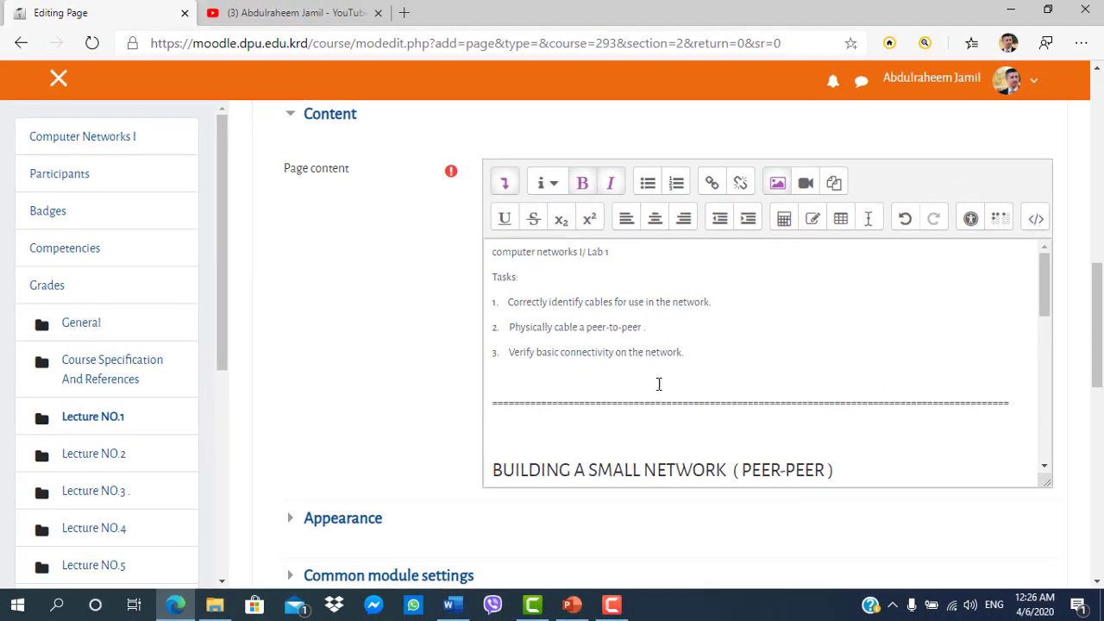
- Start inserting media on the empty line after the last Background paragraph in the page content
scroll(843, 414, "down", 5)
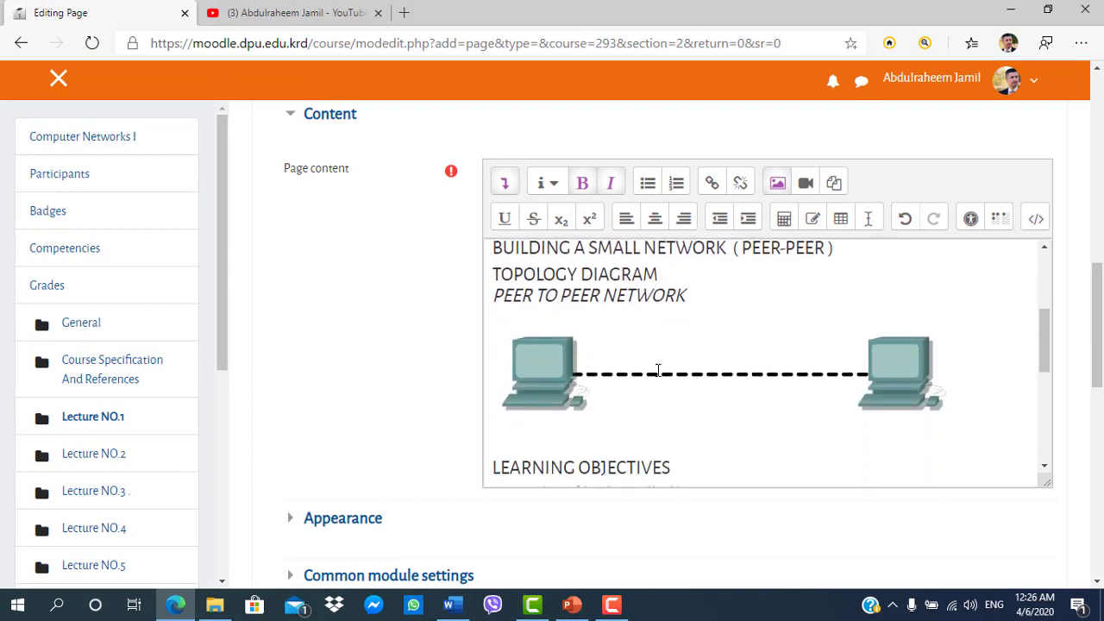
scroll(658, 370, "down", 1)
left_click(1049, 351)
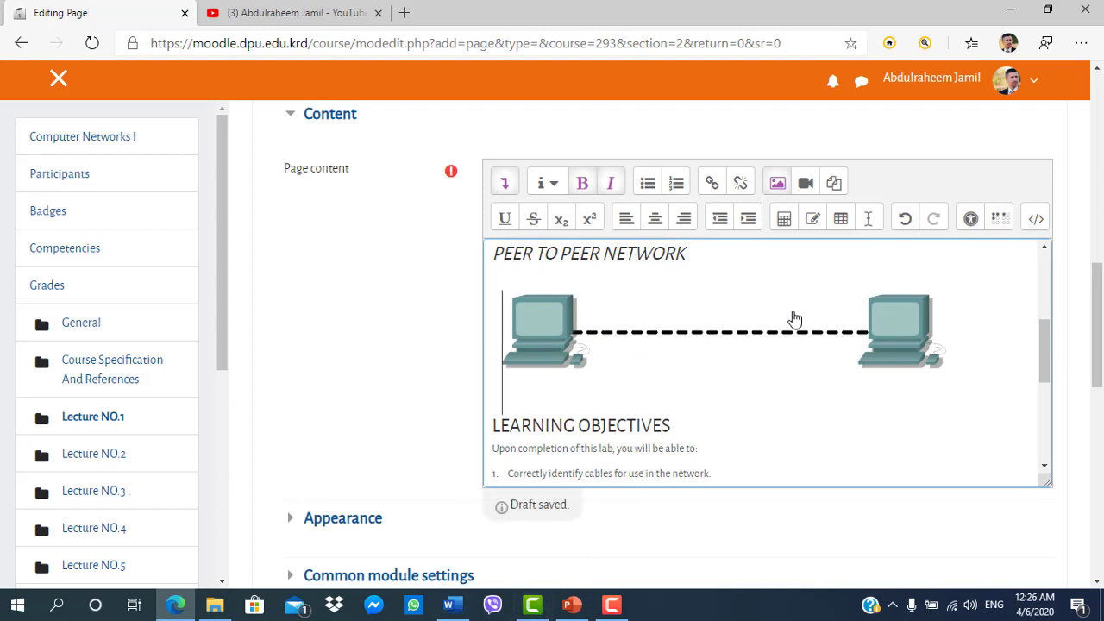
scroll(863, 315, "down", 2)
left_click_drag(1047, 357, 1054, 436)
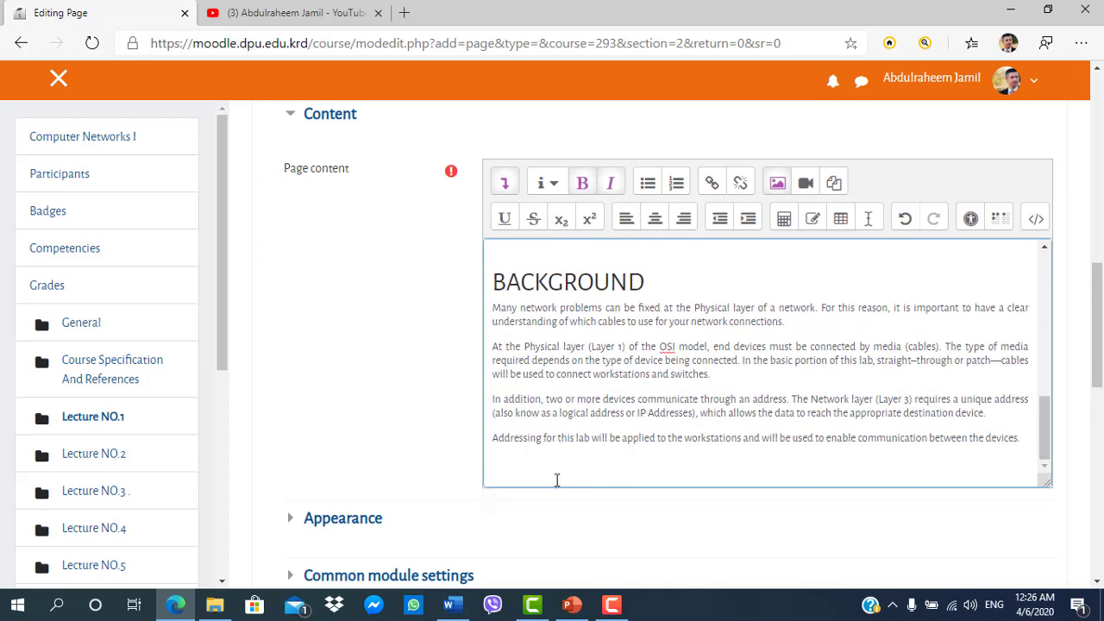
left_click(512, 469)
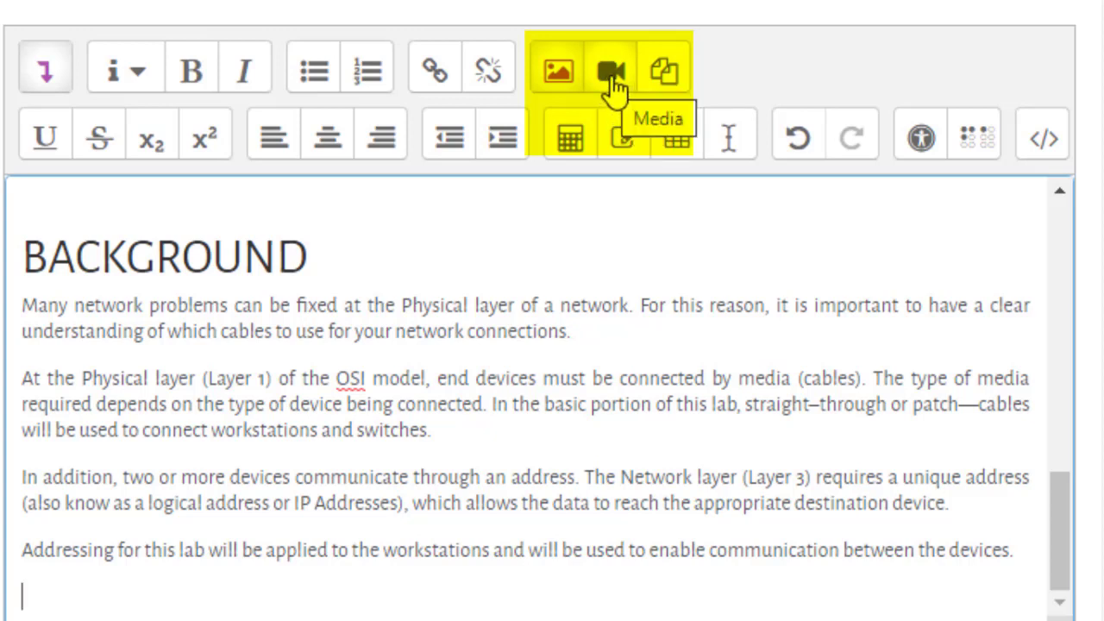
left_click(611, 76)
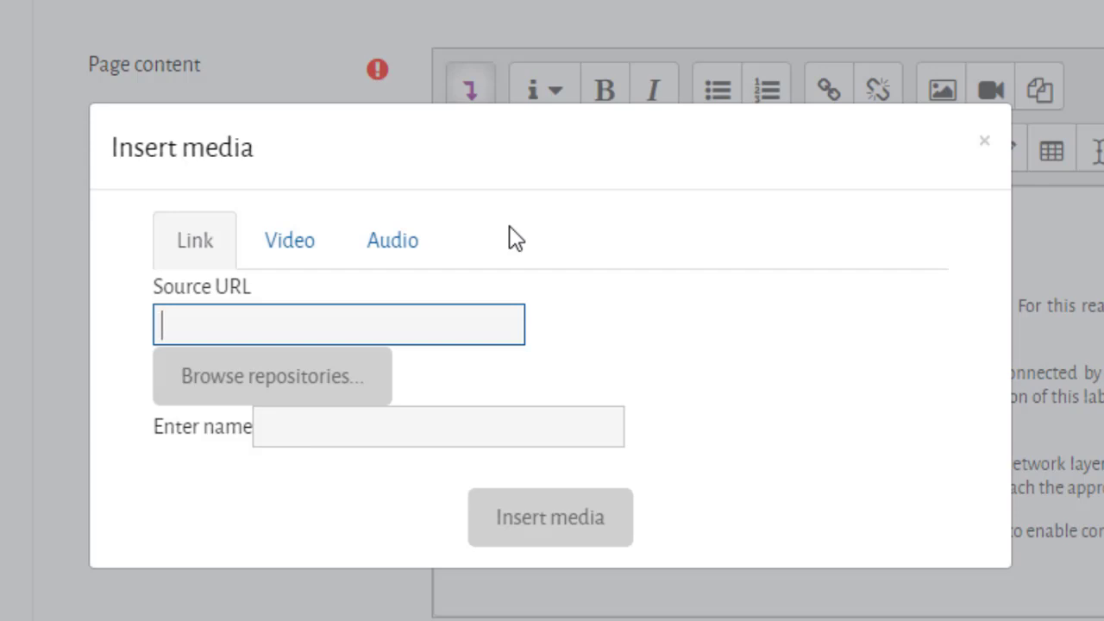
- Look through the audio and video insertion options and return to the link option's source URL
left_click(383, 246)
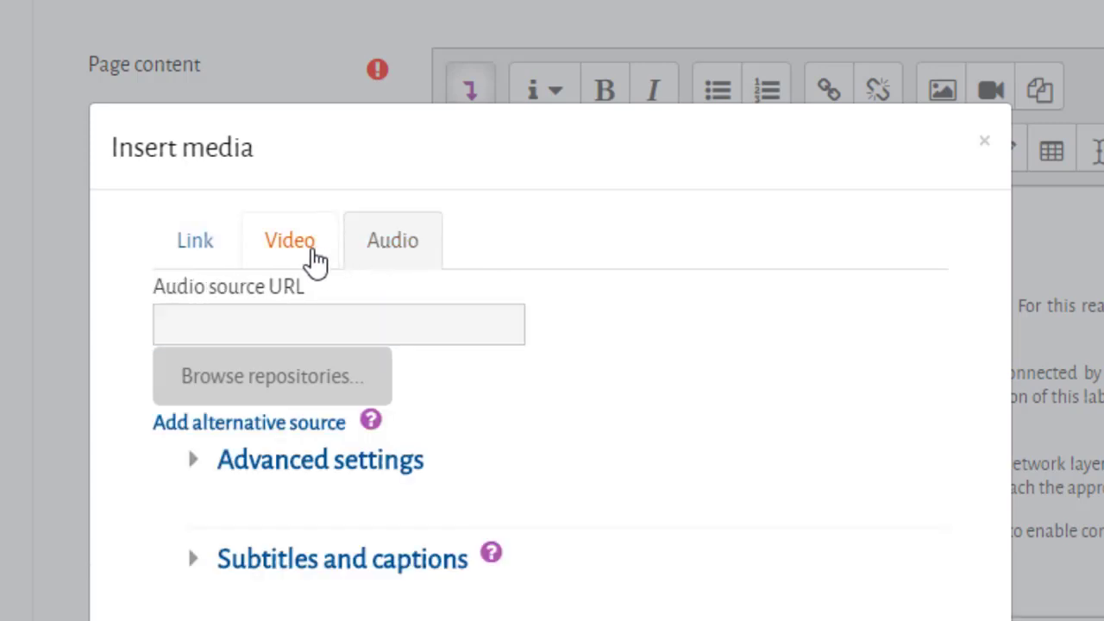
left_click(318, 259)
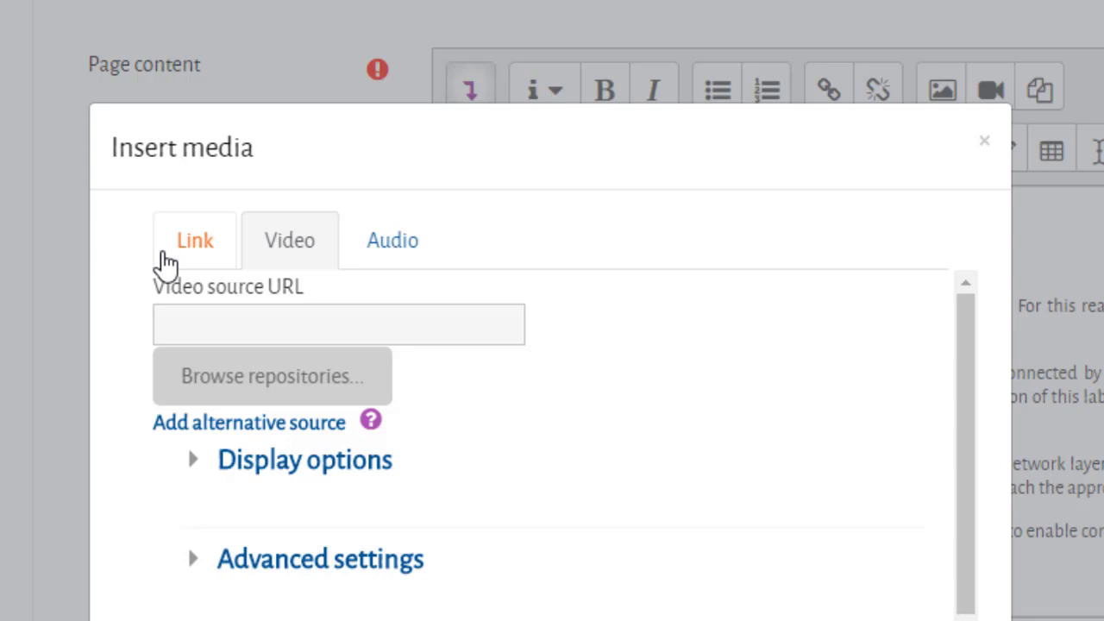
left_click(164, 259)
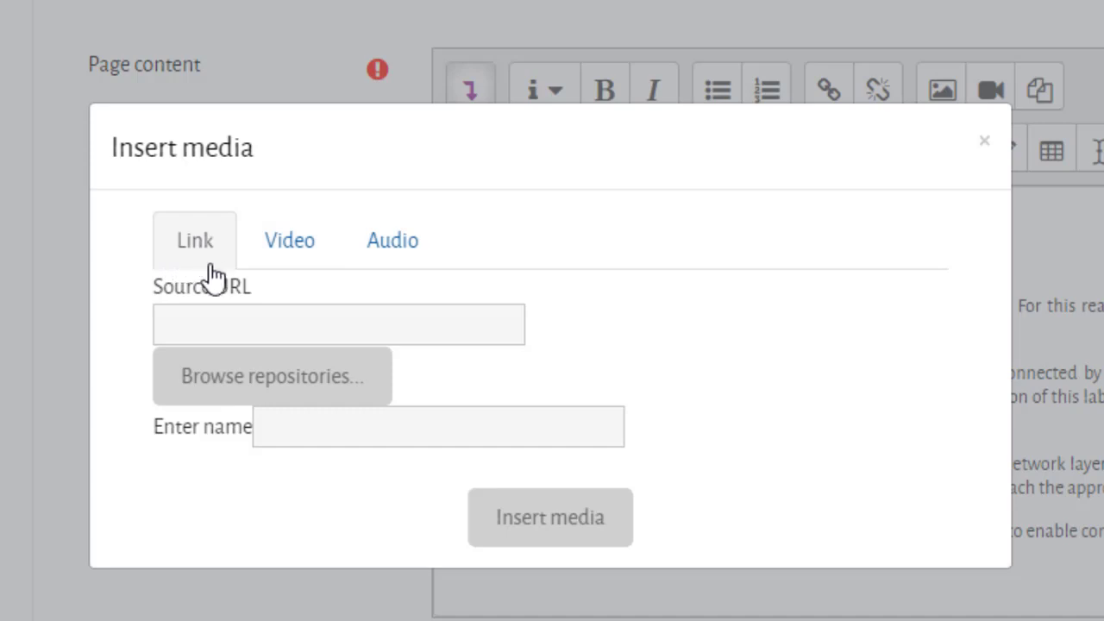
left_click(181, 318)
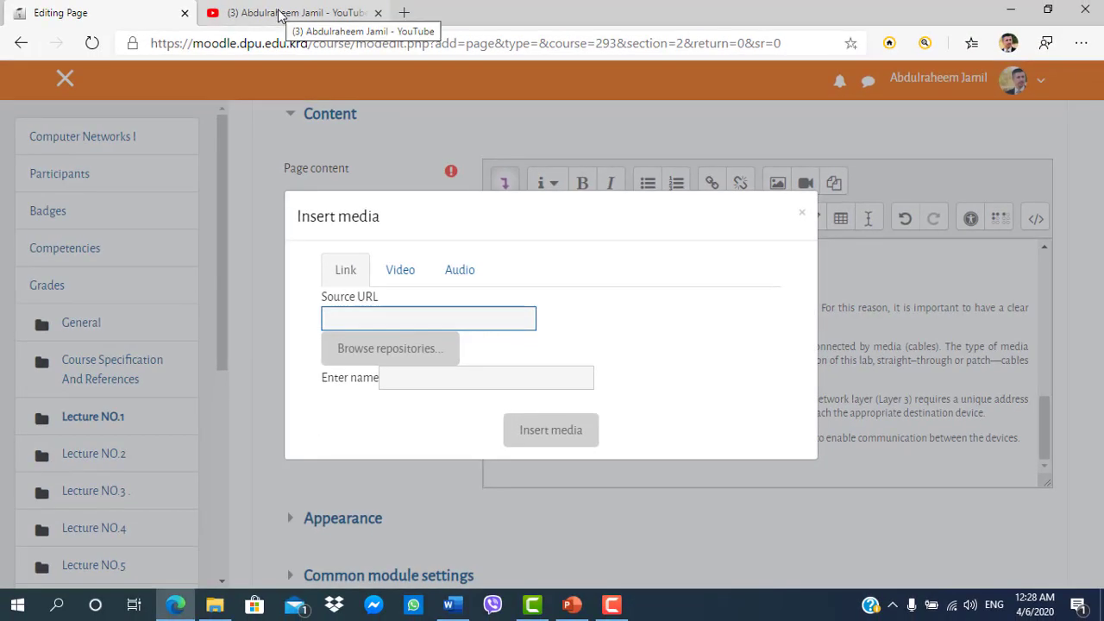
- Switch to YouTube, open the "Computer Networks explained in Kurdish" playlist and pause its first video
left_click(278, 16)
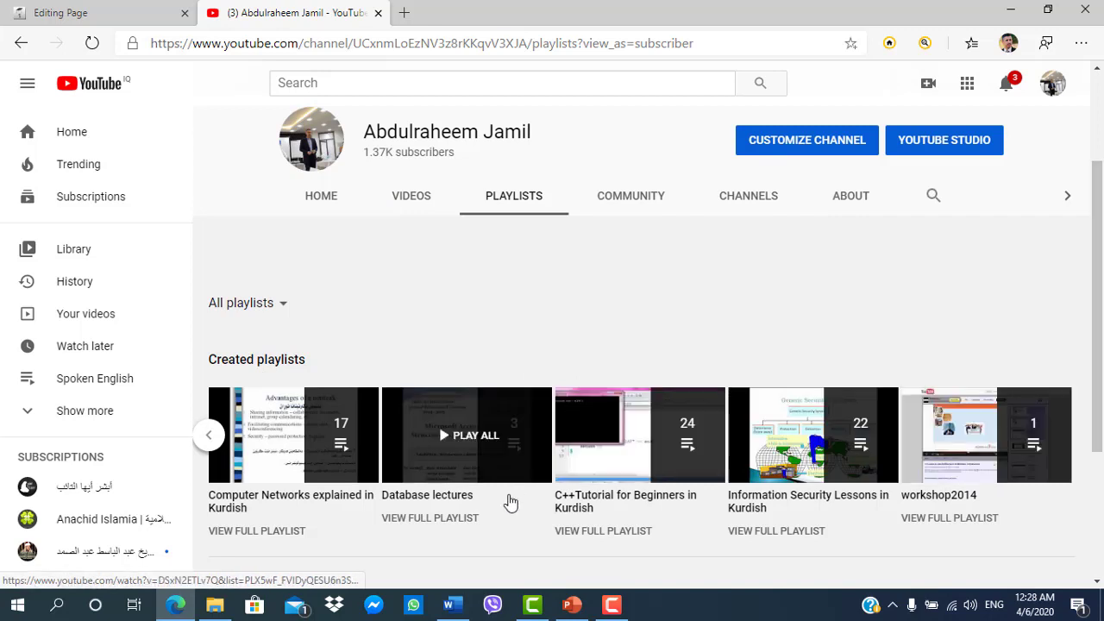
left_click(289, 438)
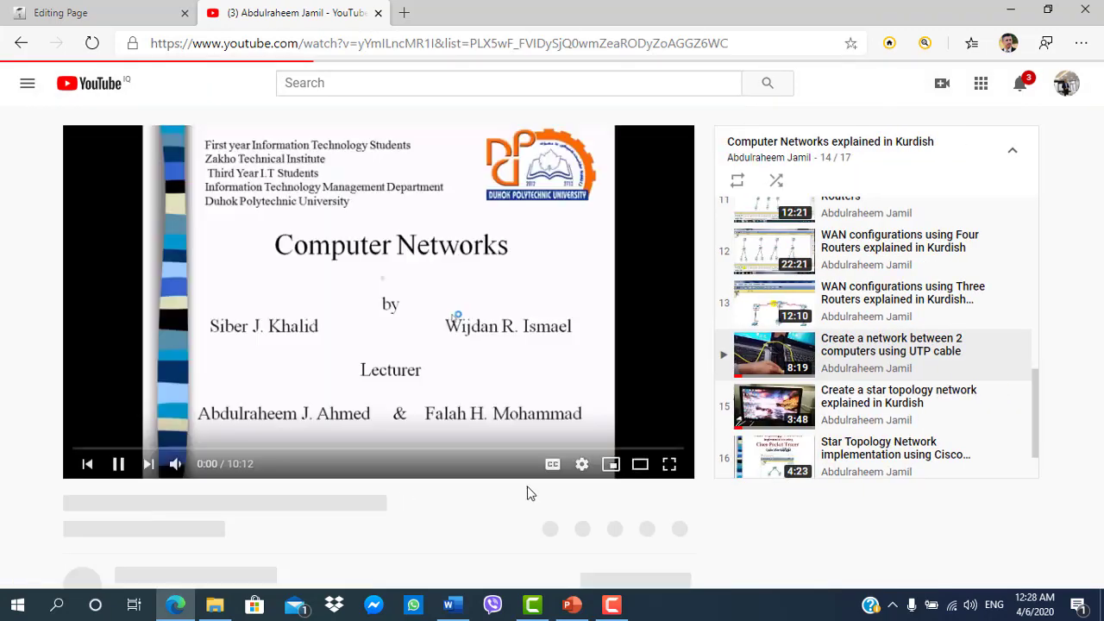
scroll(781, 352, "down", 5)
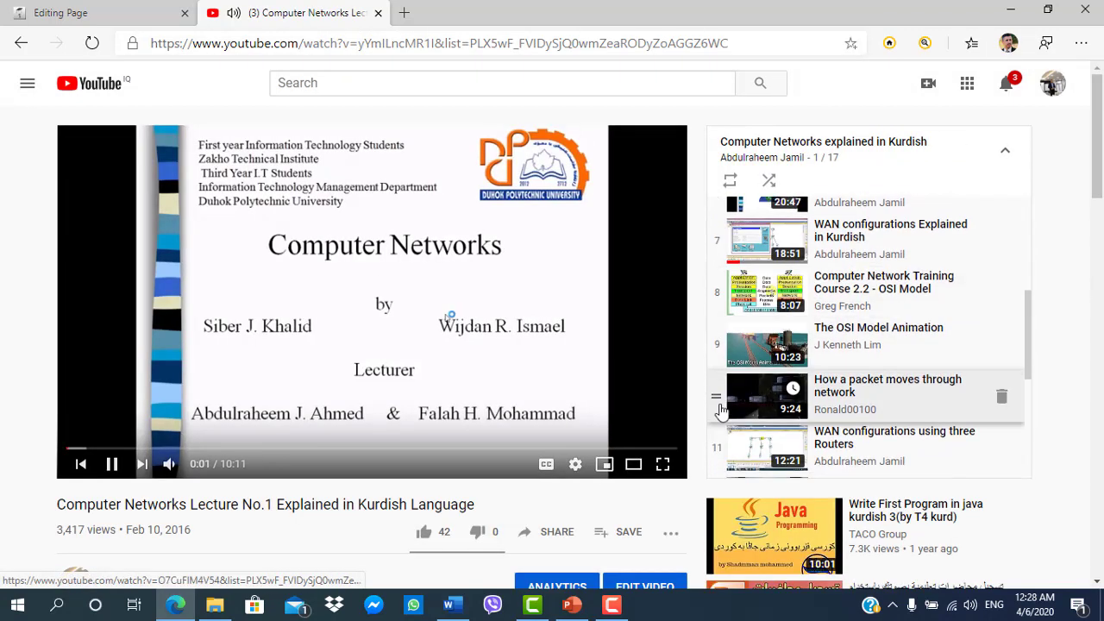
left_click(112, 464)
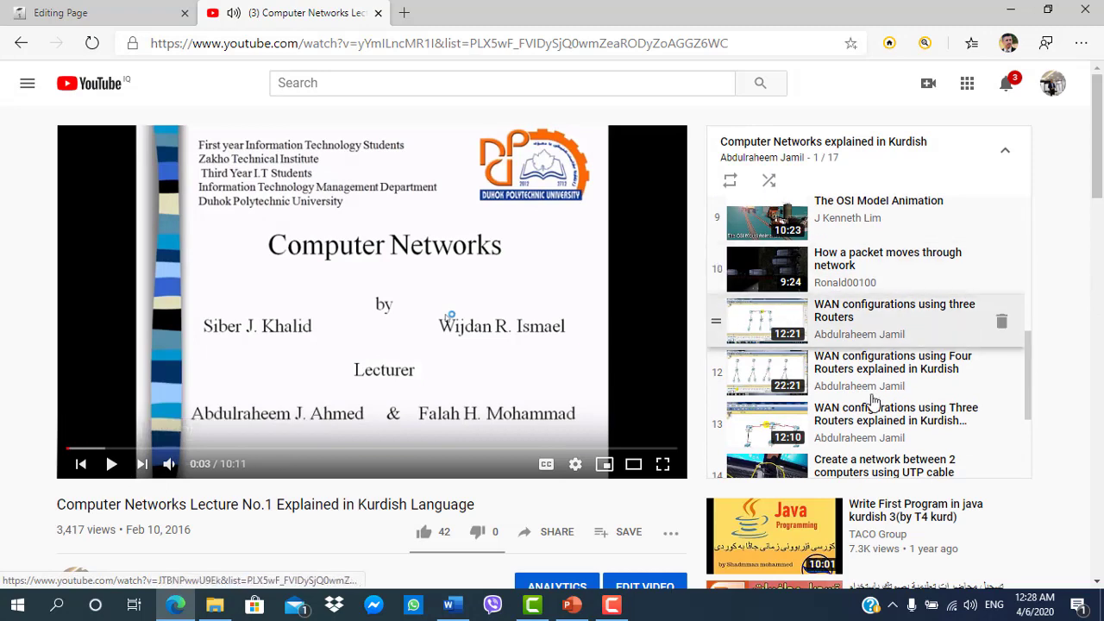
- Open the playlist video "Create a network between 2 computers using UTP cable" and skip ahead to about 0:17 with the sound muted
scroll(822, 417, "down", 1)
scroll(824, 417, "down", 1)
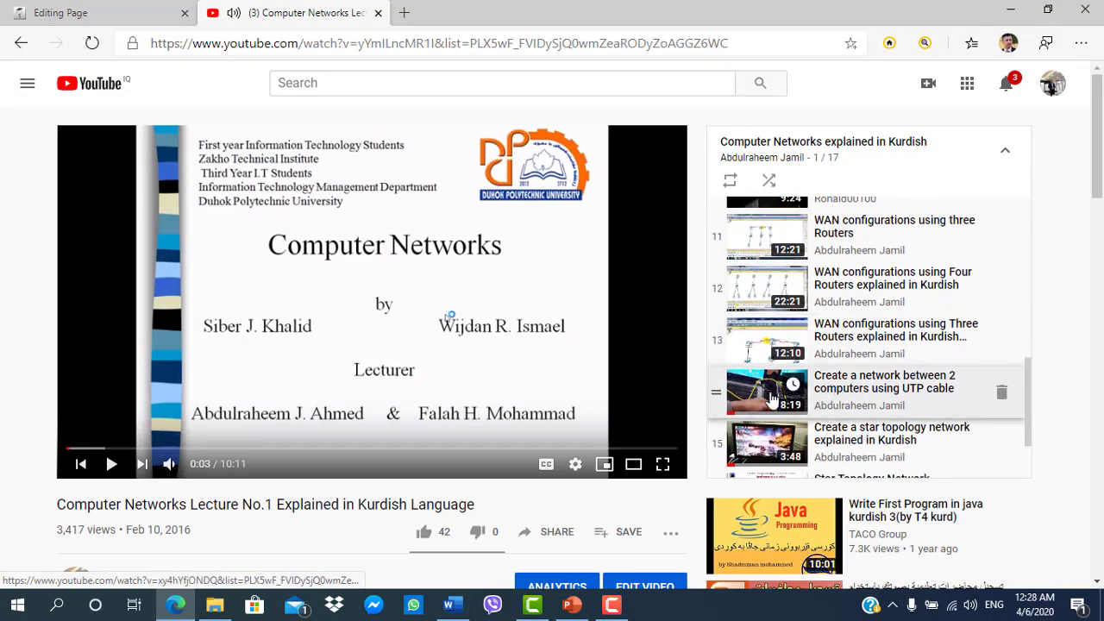
left_click(849, 393)
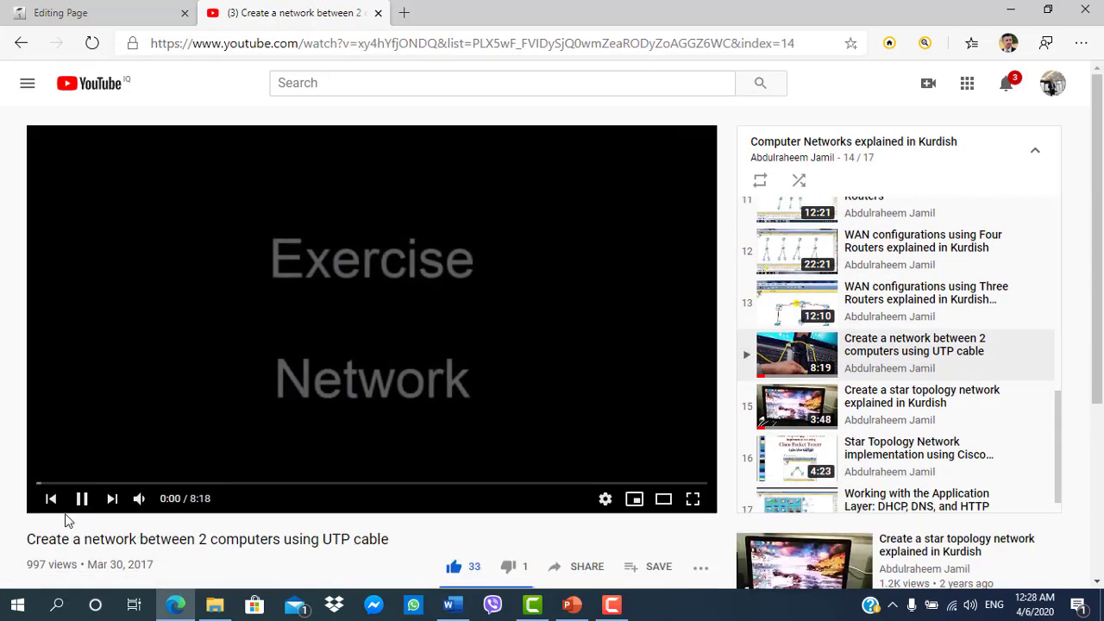
left_click(141, 499)
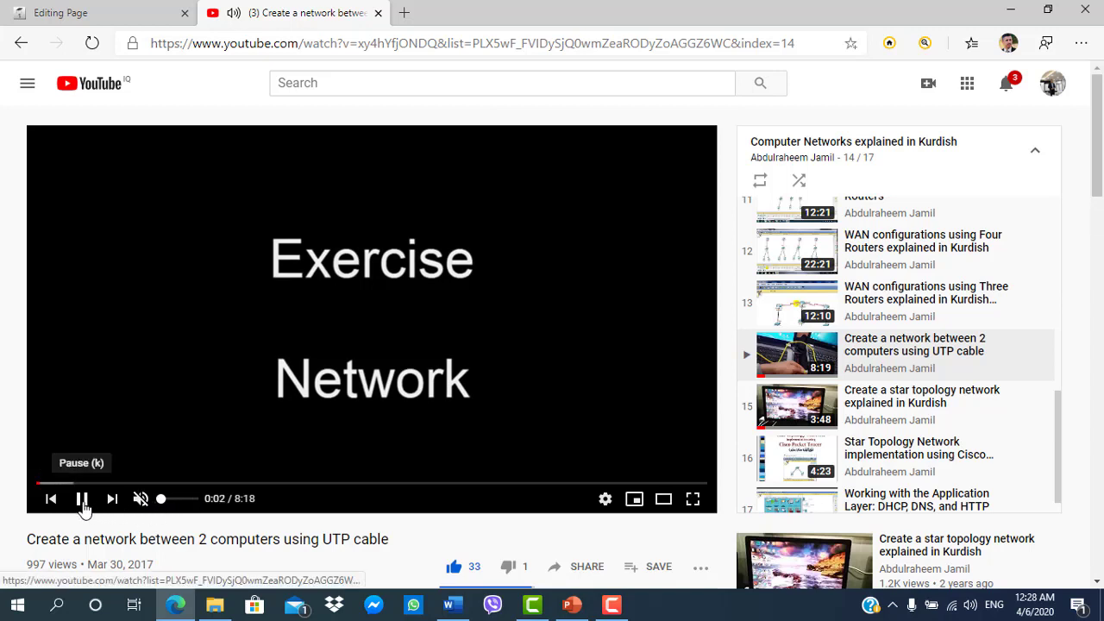
left_click(62, 485)
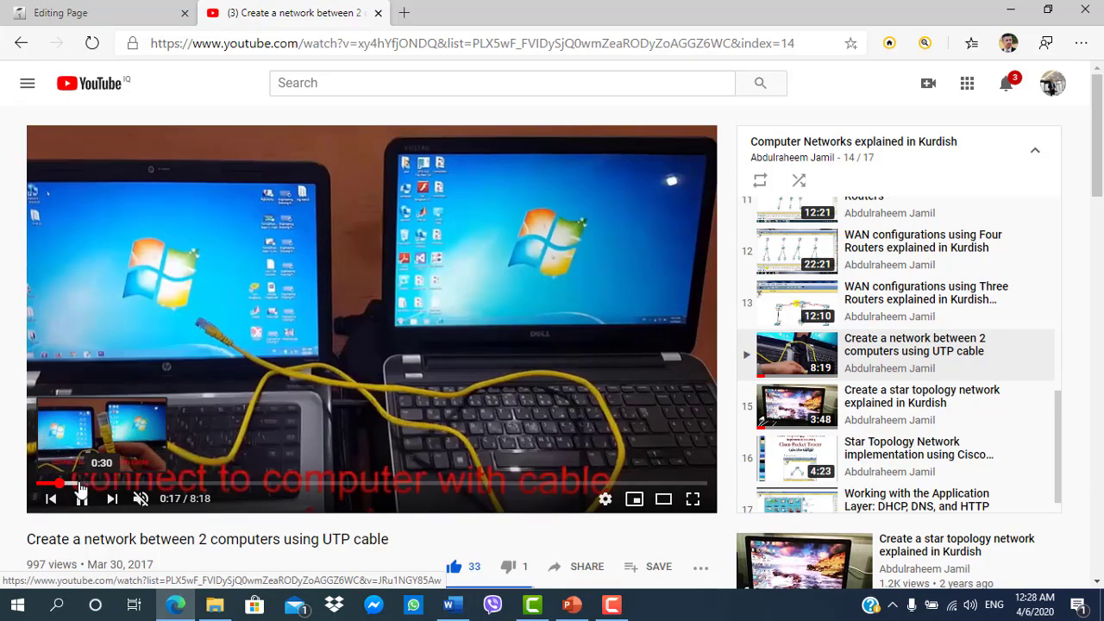
- Skip ahead through the UTP cable network video in stages to about 2:29 to preview its content
left_click(80, 486)
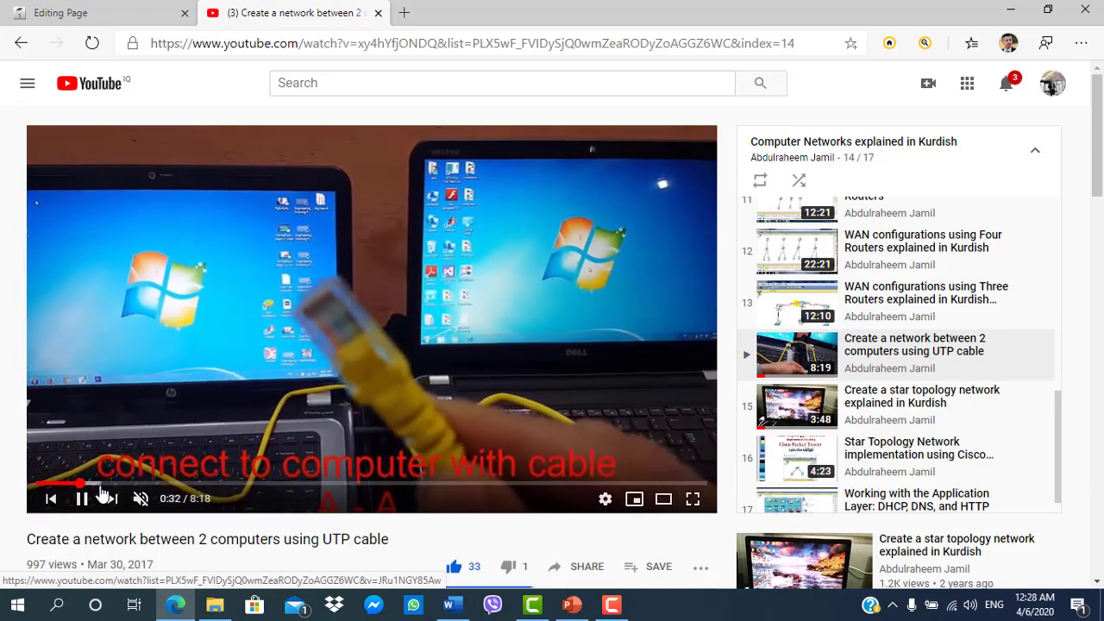
left_click(105, 488)
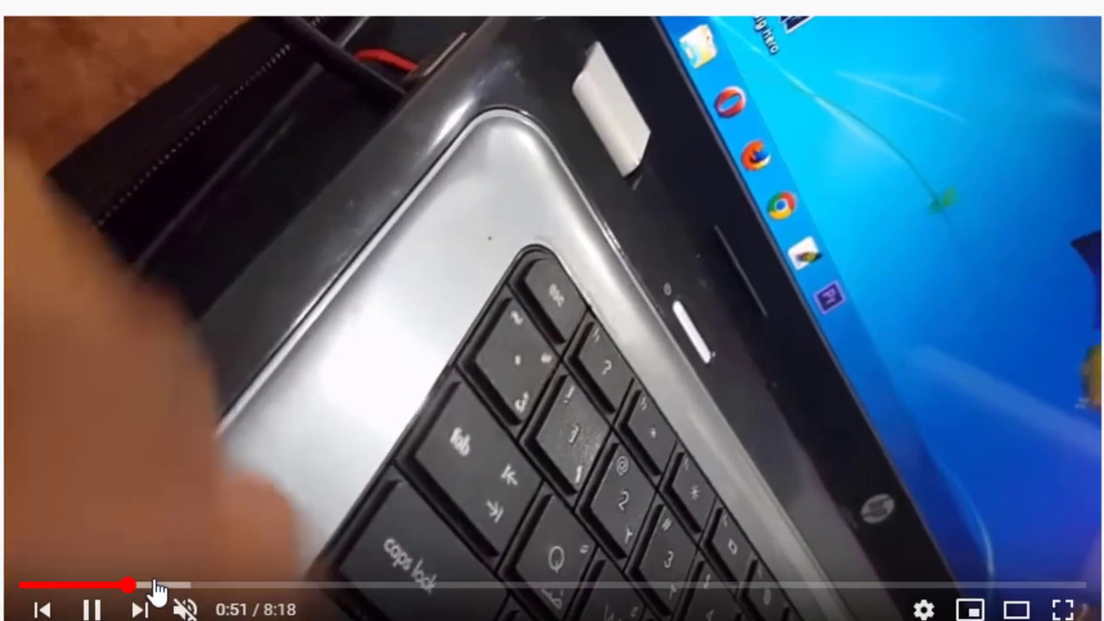
left_click(157, 592)
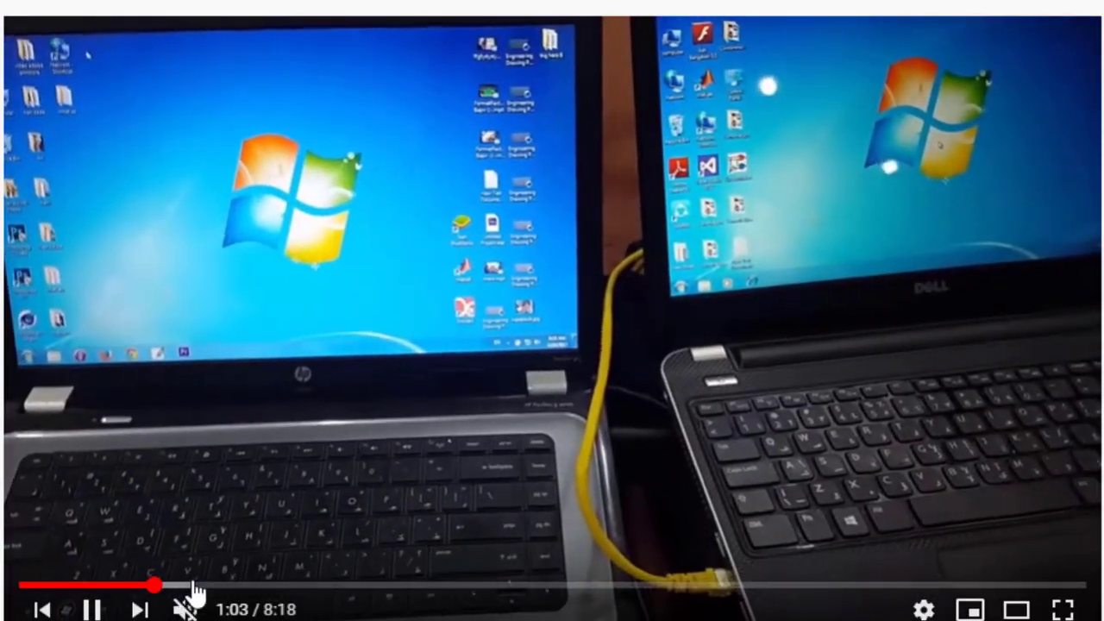
left_click(207, 592)
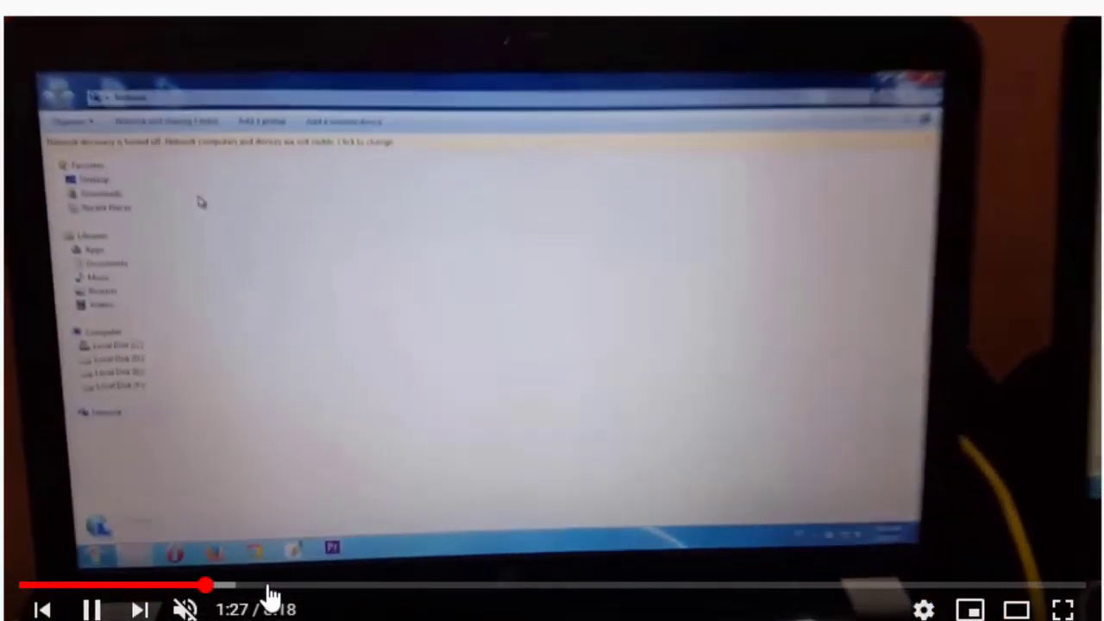
left_click(268, 591)
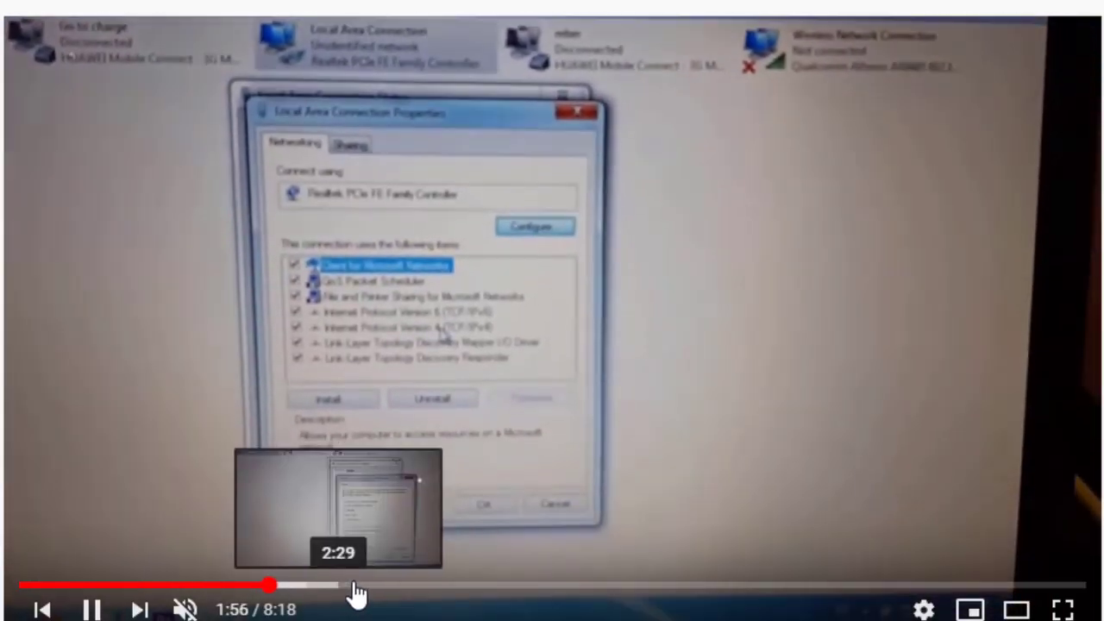
left_click(356, 590)
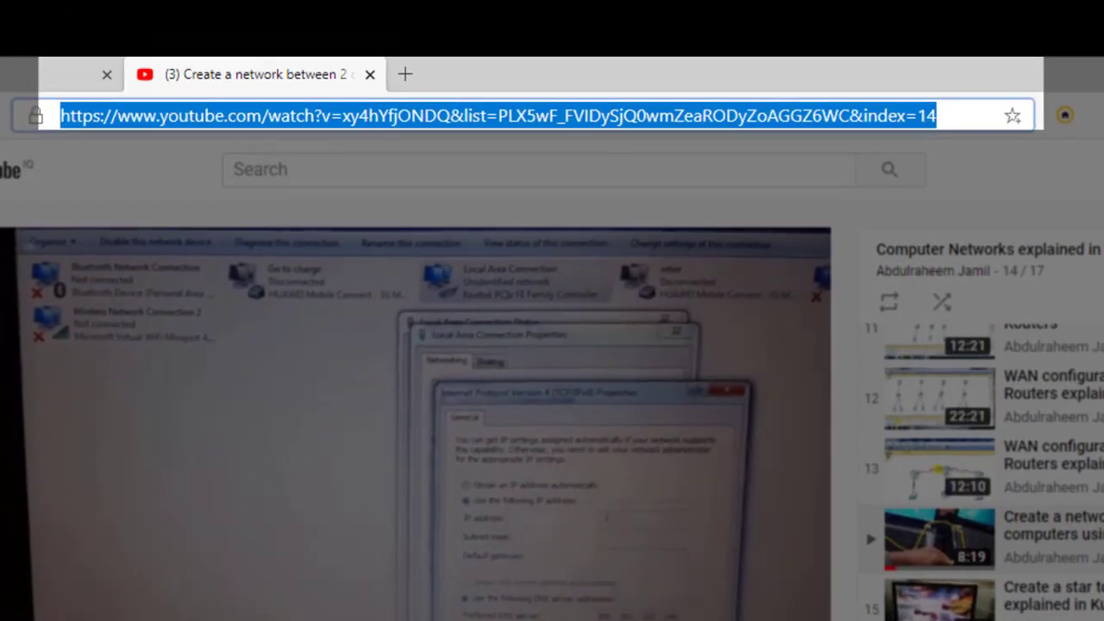
- Copy the video's URL, return to the Moodle page form and insert it as a media link named "Peer to peer network"
left_click(4, 75)
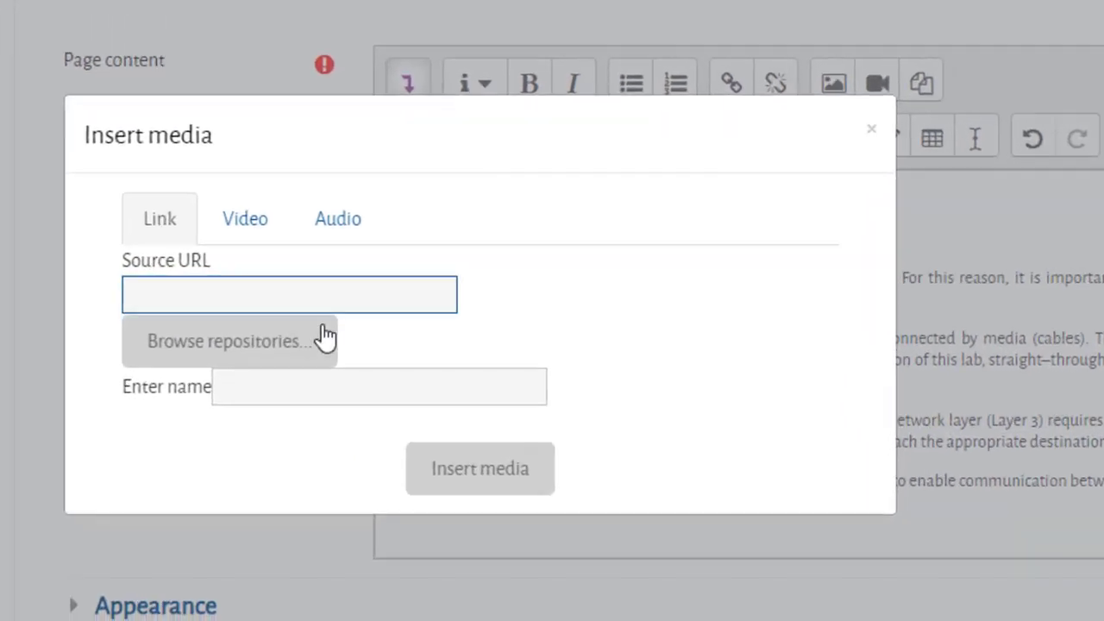
key("ctrl+v")
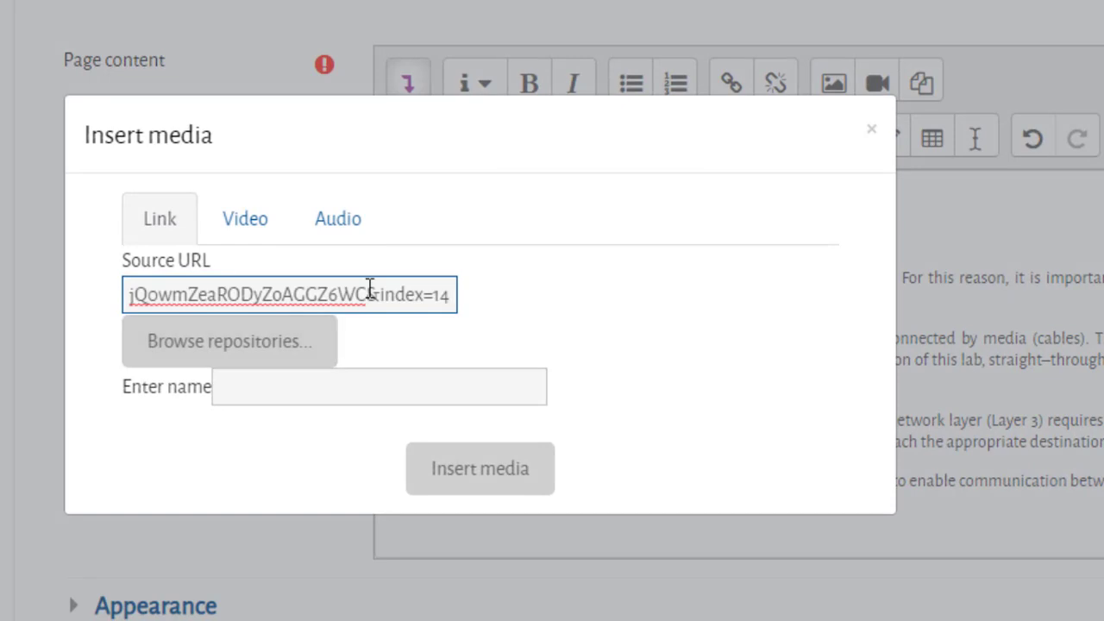
left_click(257, 389)
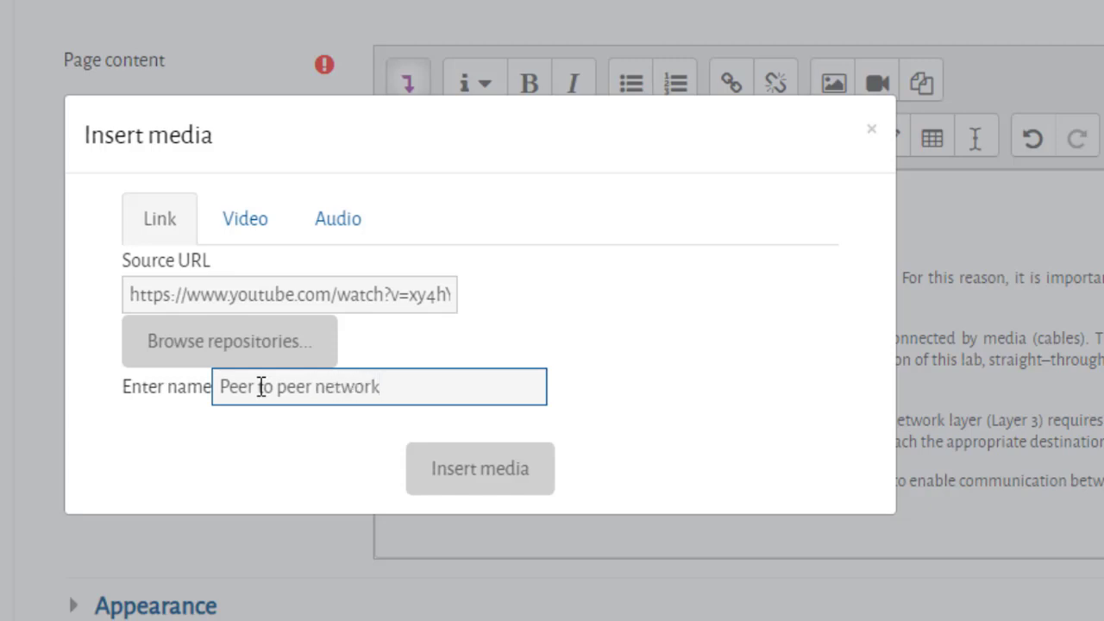
left_click(443, 487)
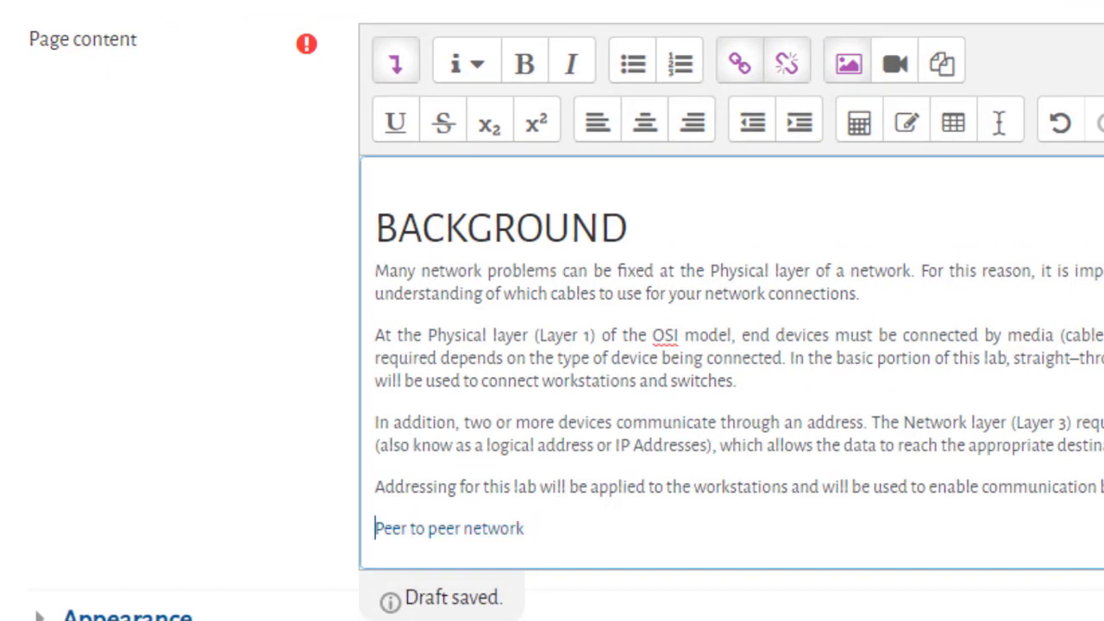
- Review the page content from the task list to the video link, and save the page, returning to the course
scroll(739, 363, "up", 15)
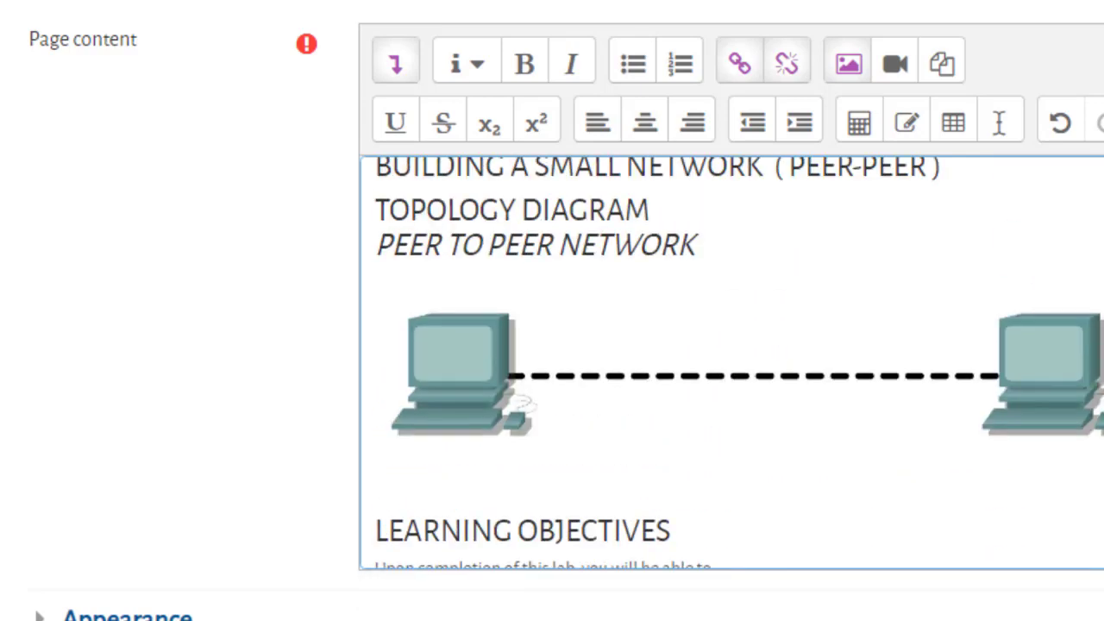
scroll(734, 363, "down", 15)
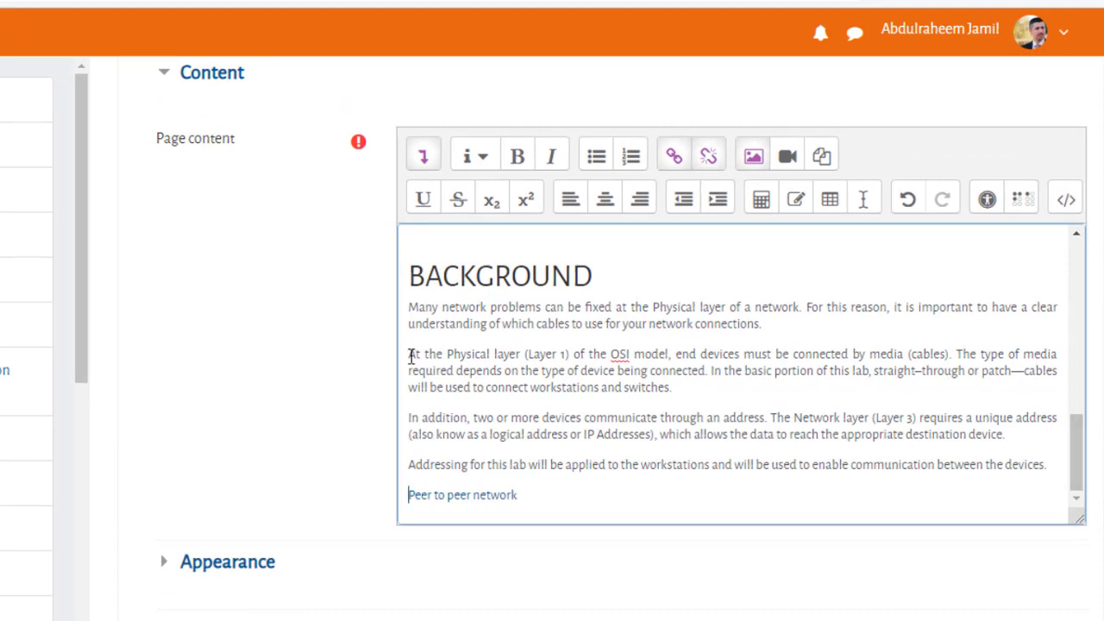
left_click_drag(1079, 471, 1021, 296)
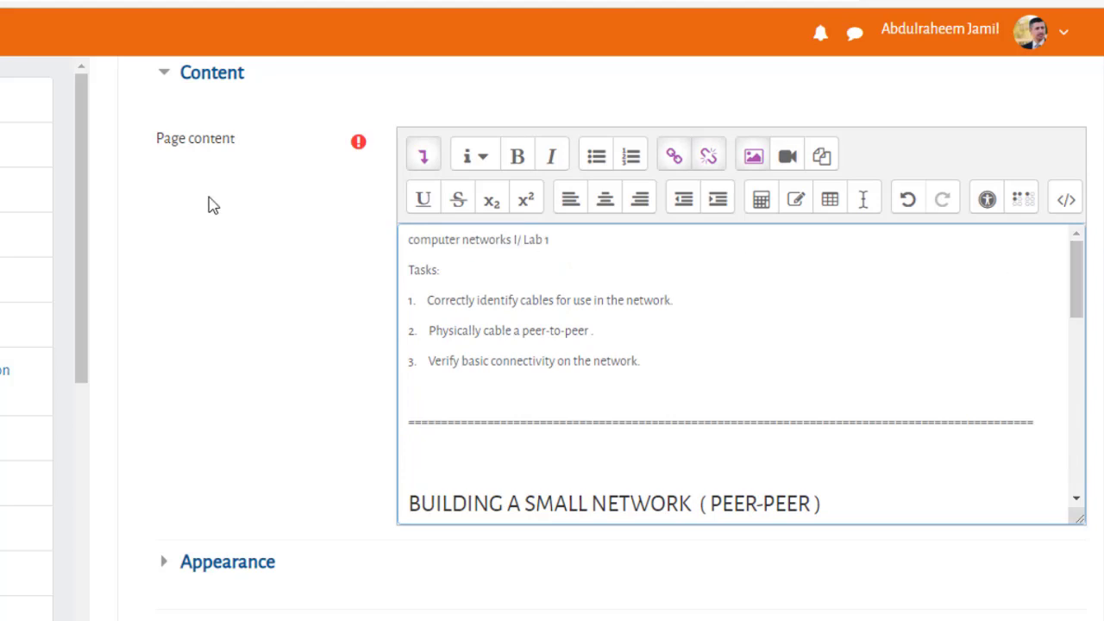
left_click_drag(1076, 271, 1096, 453)
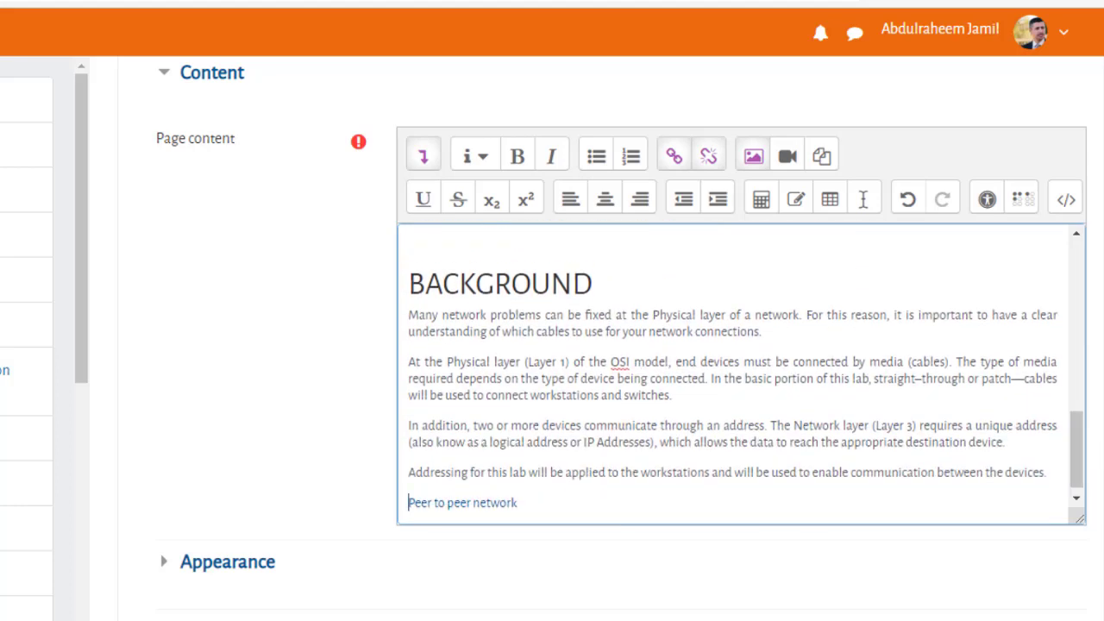
scroll(604, 345, "down", 6)
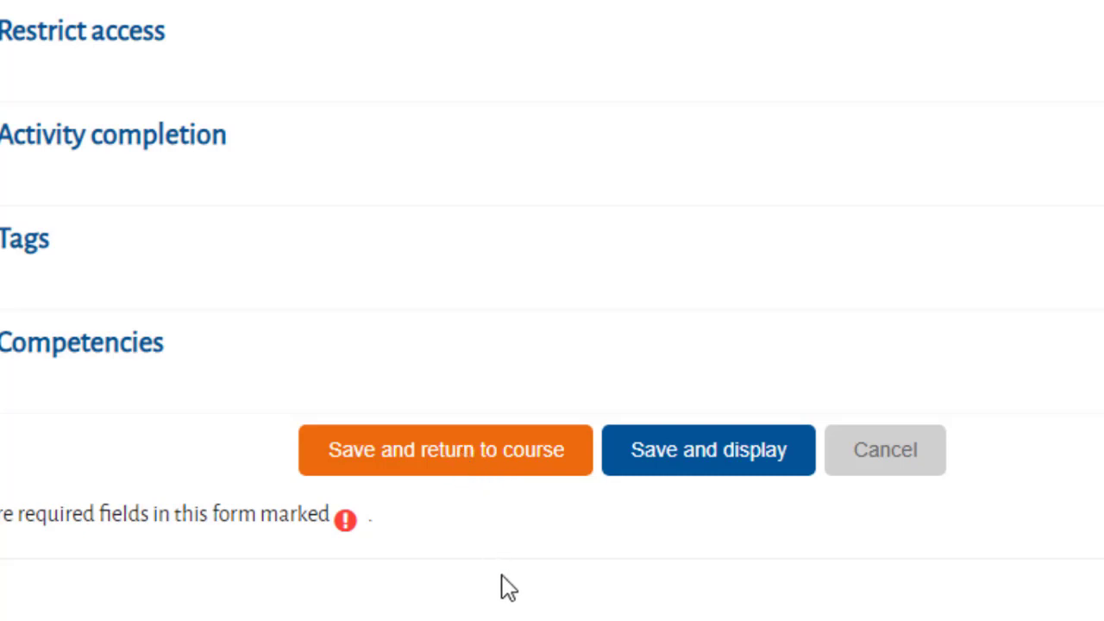
left_click(483, 459)
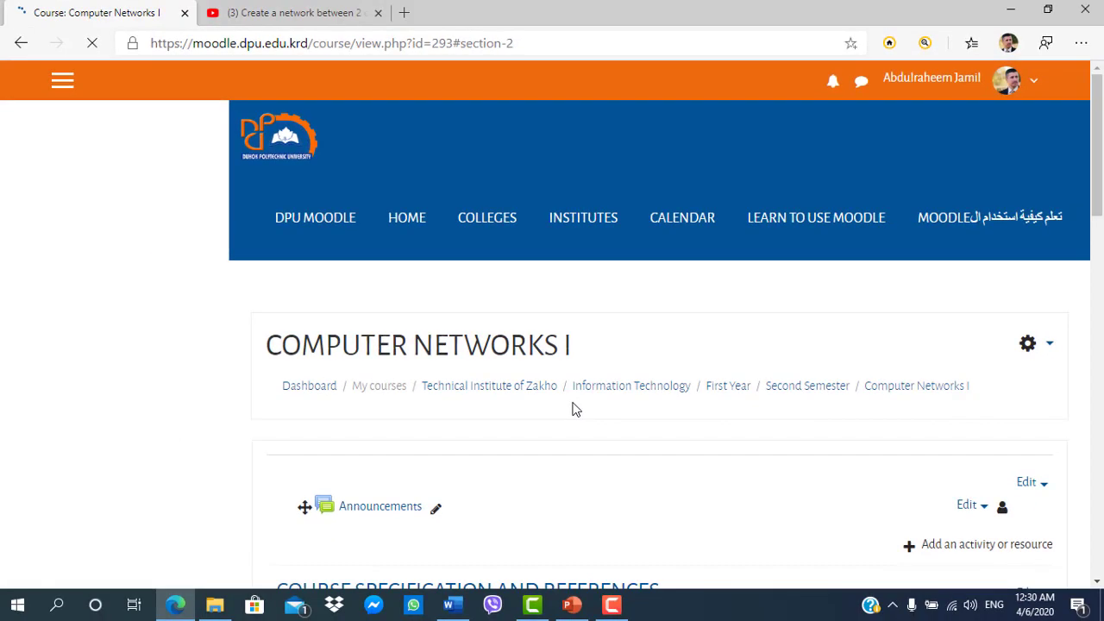
- Check the Lab No. 1 entry under Lecture NO.1 and turn course editing off
left_click_drag(1099, 270, 1093, 243)
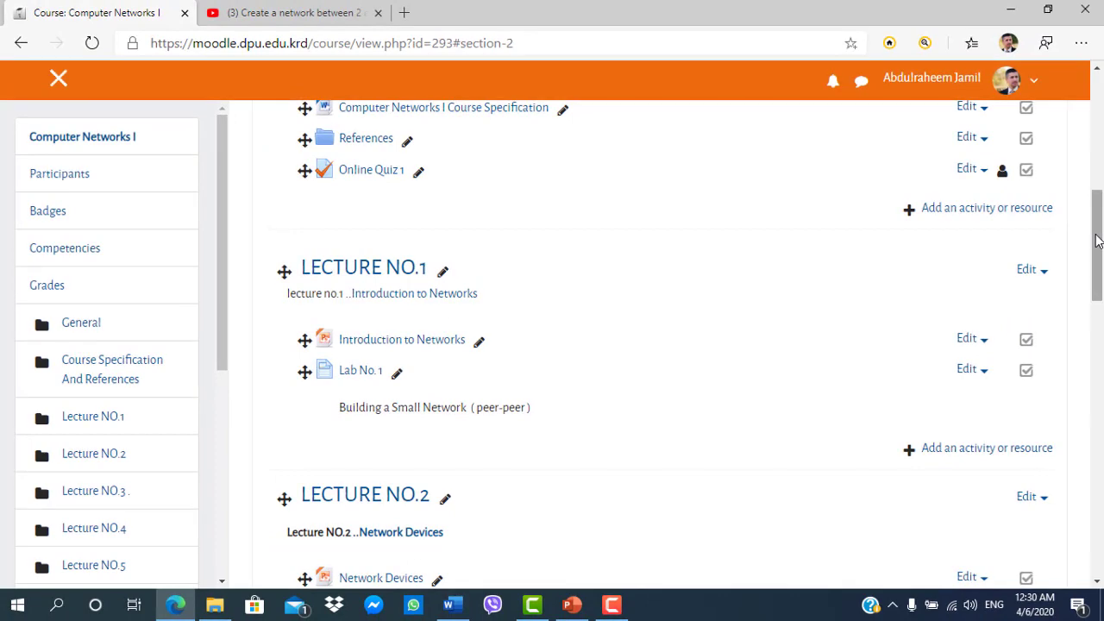
scroll(1100, 127, "up", 5)
scroll(1072, 151, "down", 5)
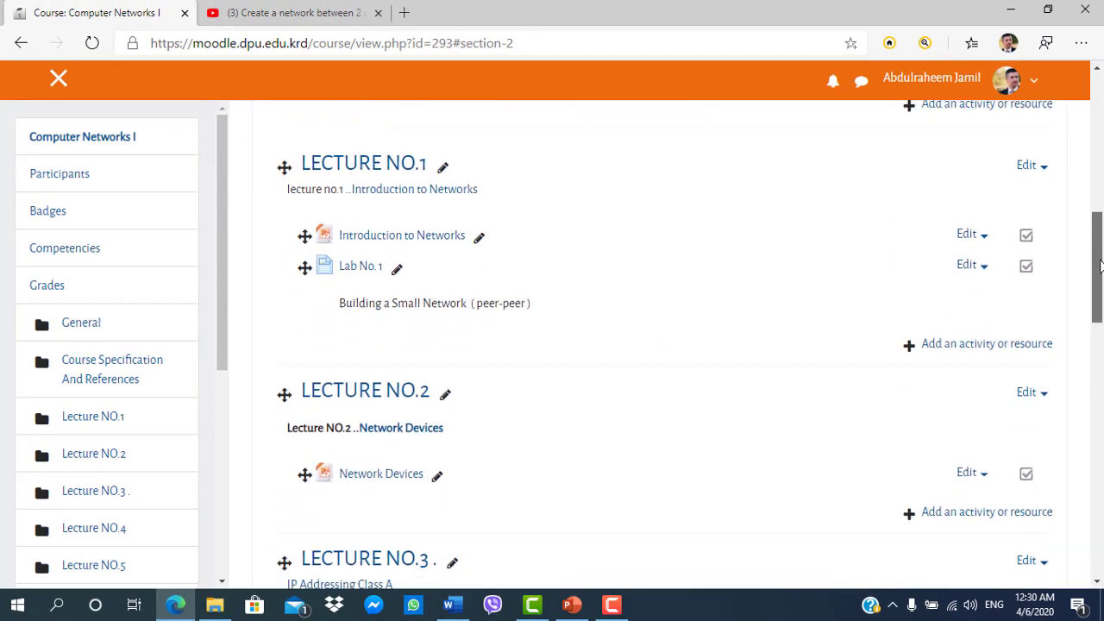
left_click_drag(1097, 234, 1091, 124)
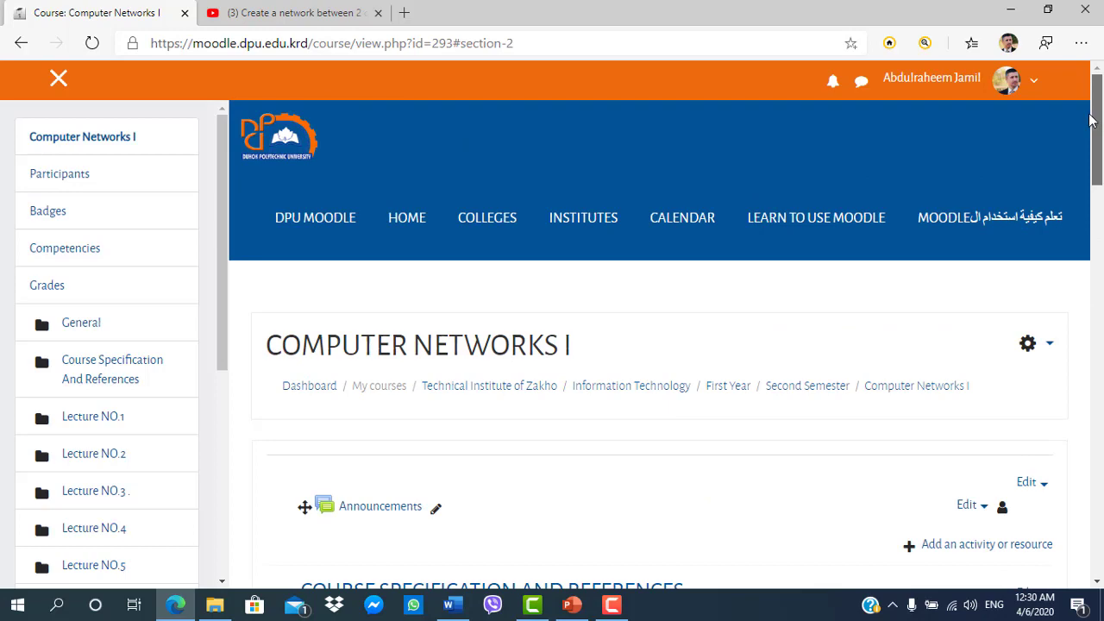
left_click(1052, 347)
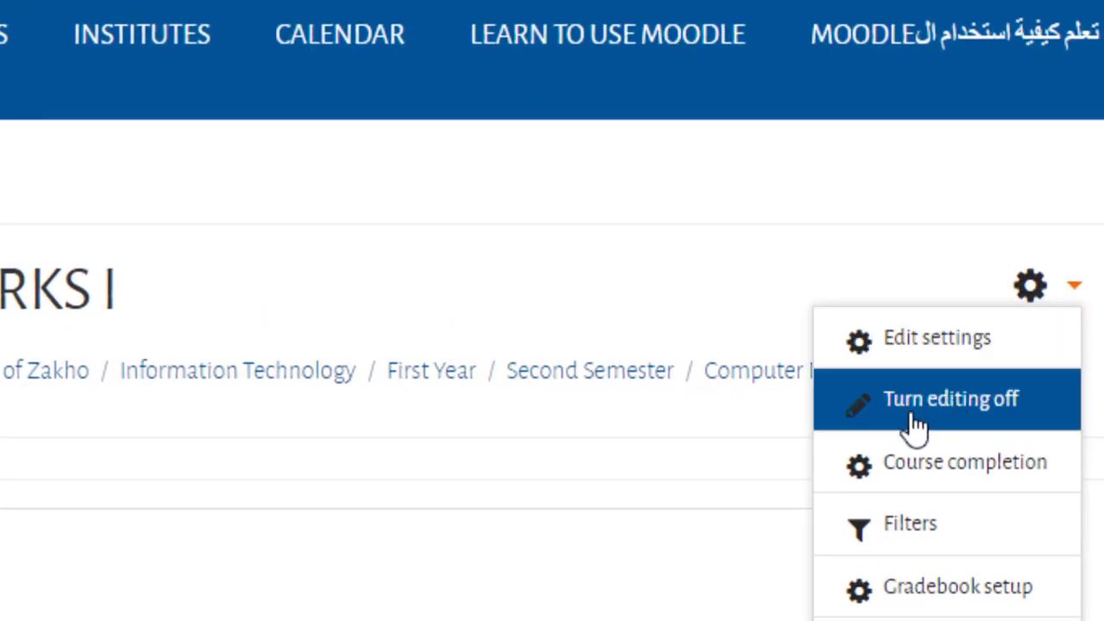
left_click(1005, 416)
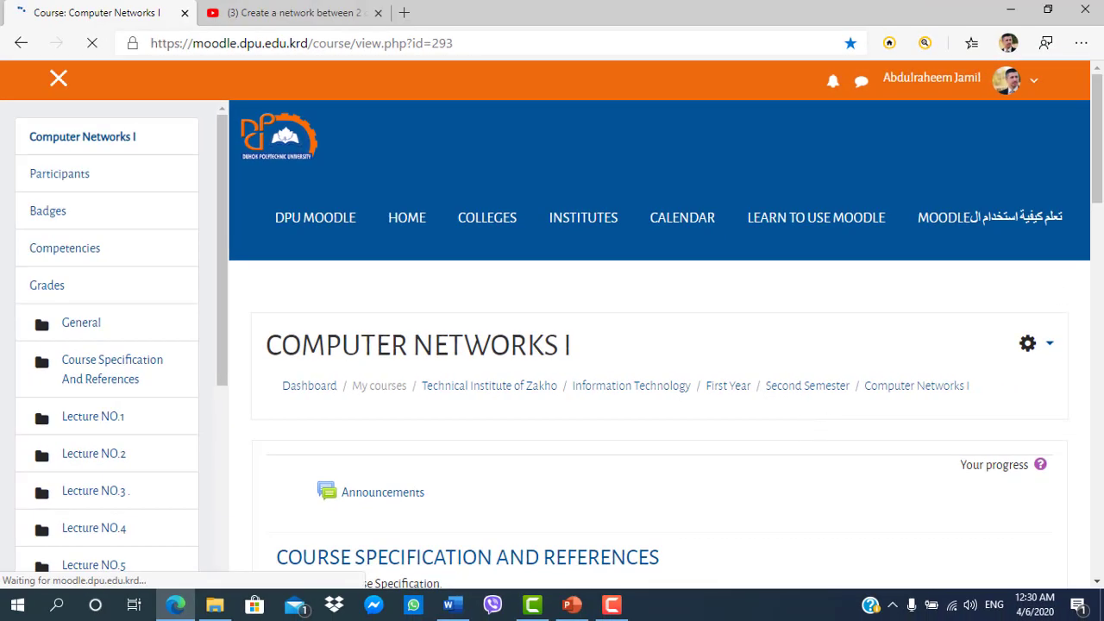
- Open the Lab No. 1 page from the Lecture NO.1 section
left_click_drag(1100, 164, 1102, 227)
scroll(1101, 227, "down", 1)
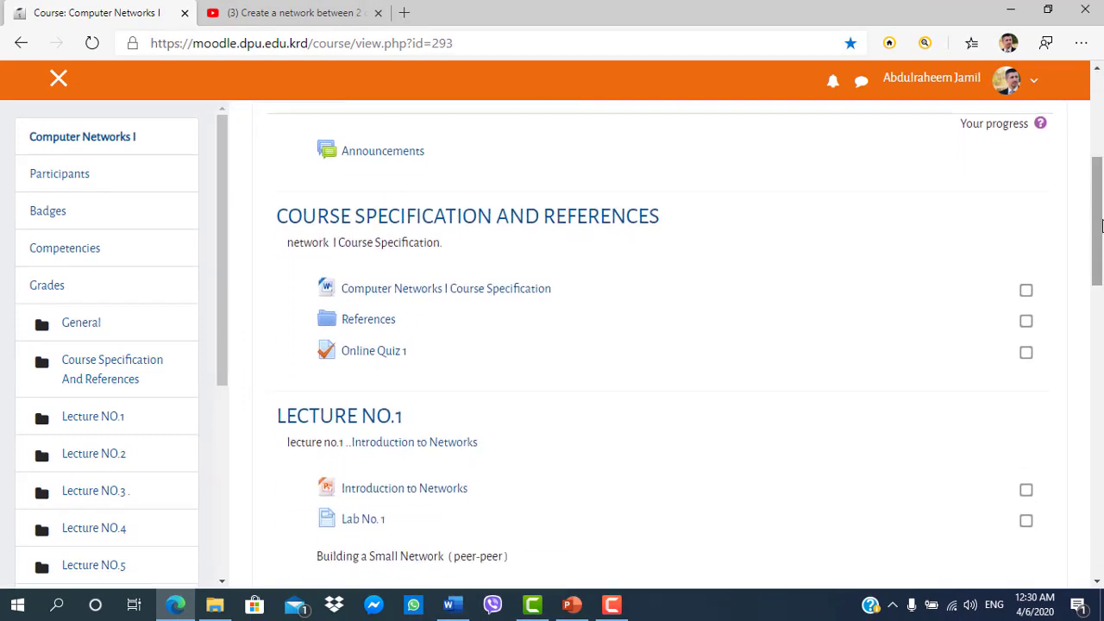
scroll(641, 276, "down", 2)
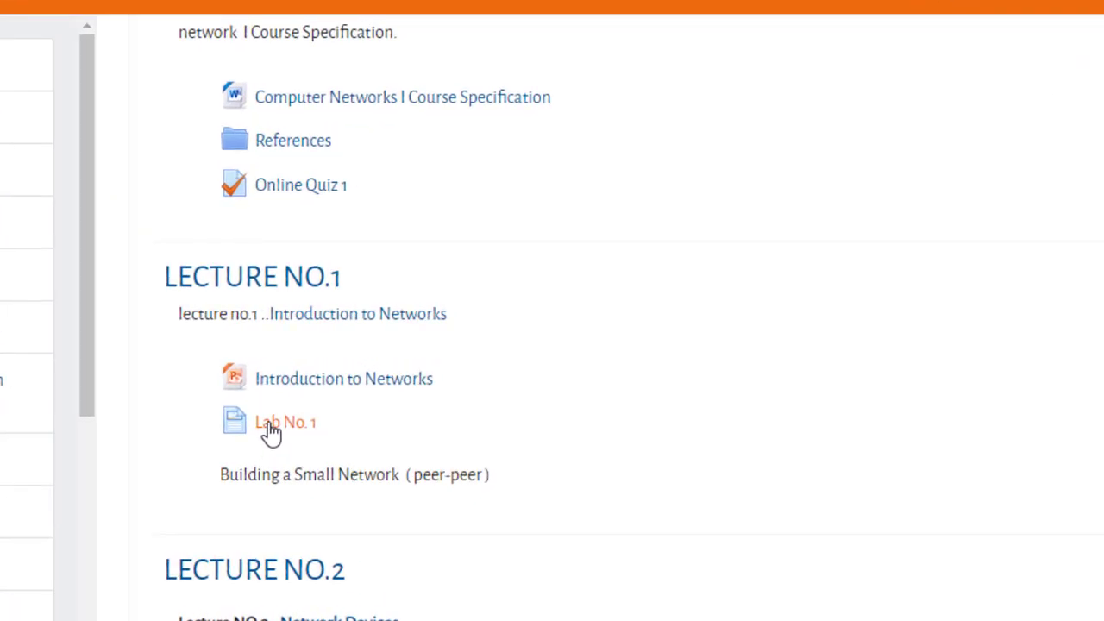
left_click(276, 422)
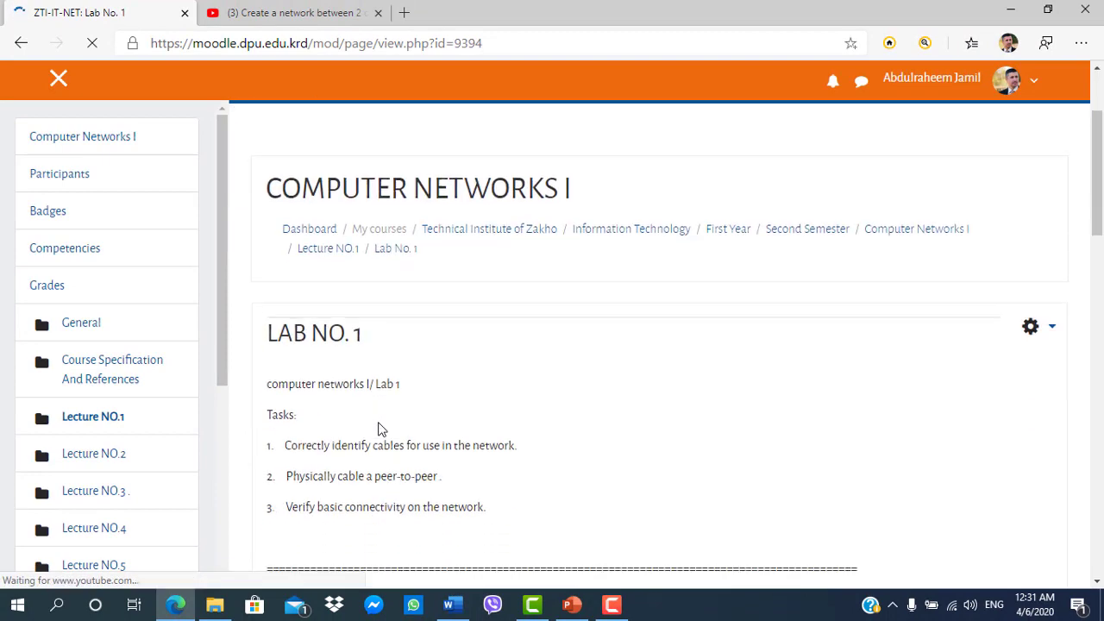
- Examine the published lab page's tasks, topology diagram, learning objectives, background text and embedded video
scroll(383, 429, "down", 2)
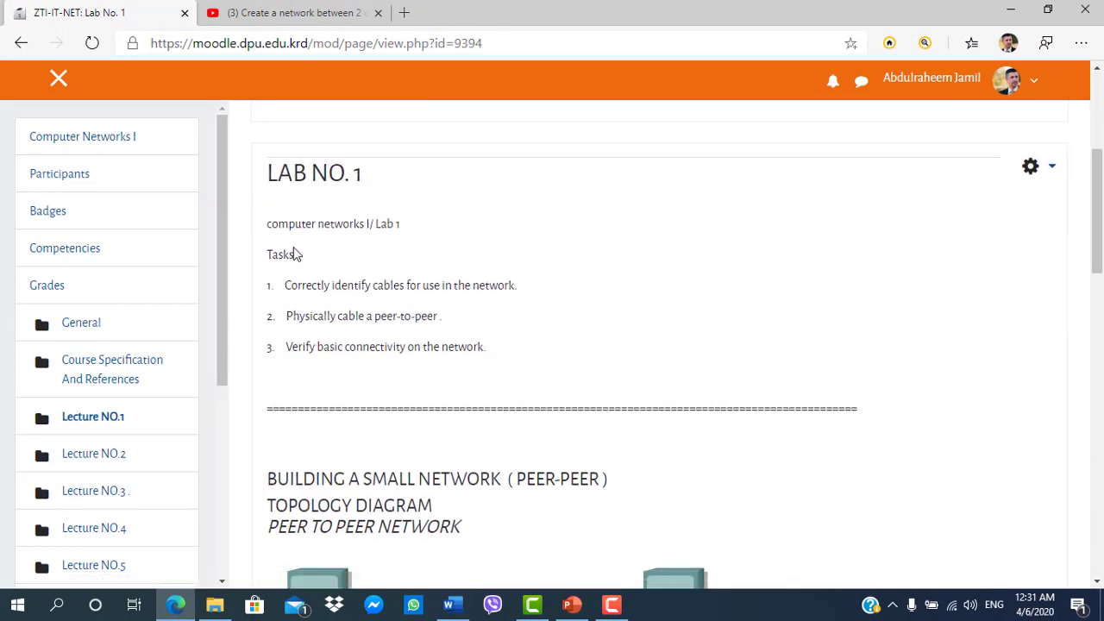
scroll(337, 371, "down", 2)
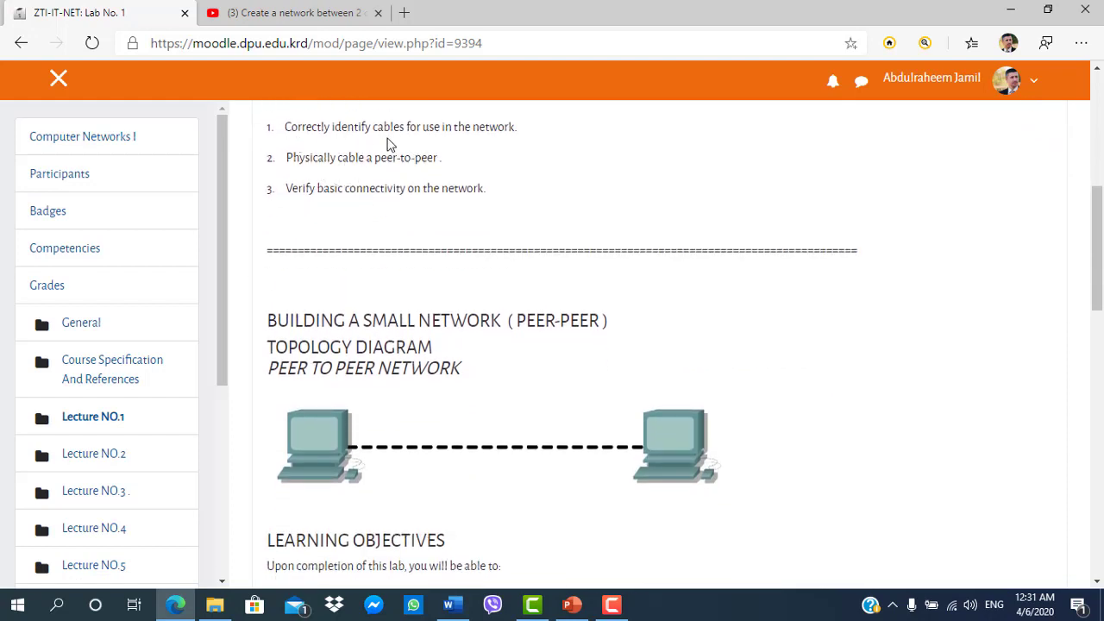
scroll(365, 322, "down", 3)
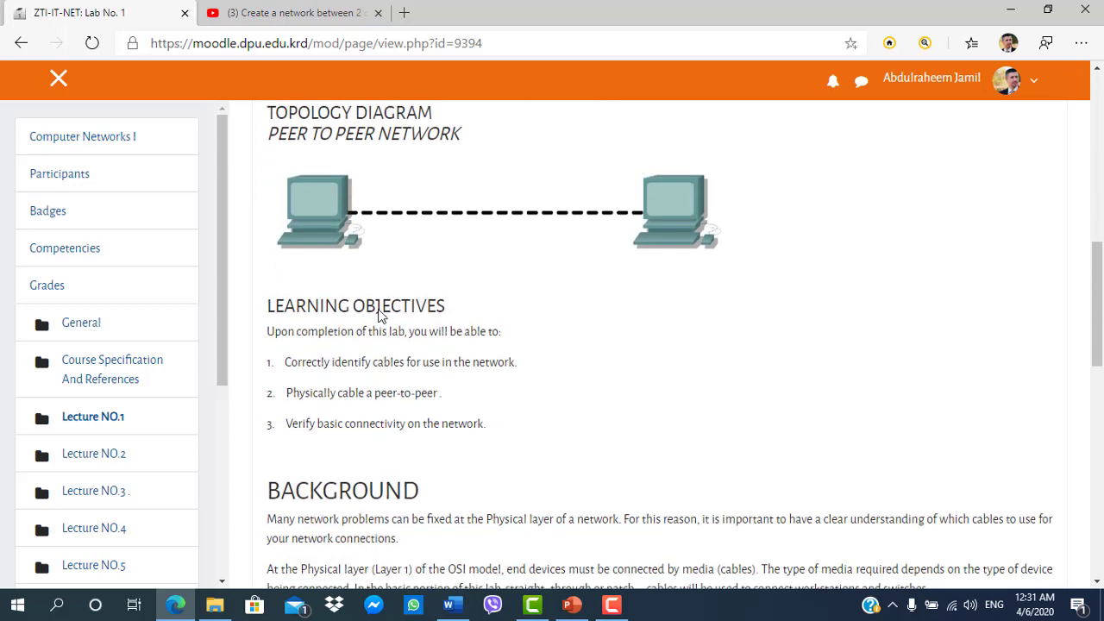
scroll(350, 285, "down", 4)
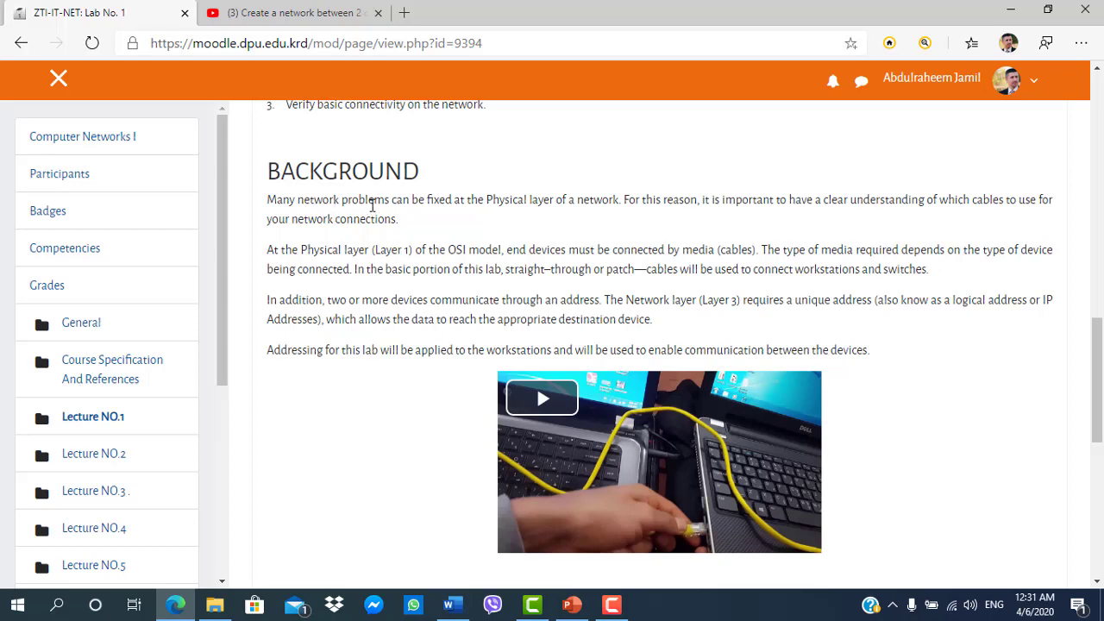
scroll(371, 206, "up", 4)
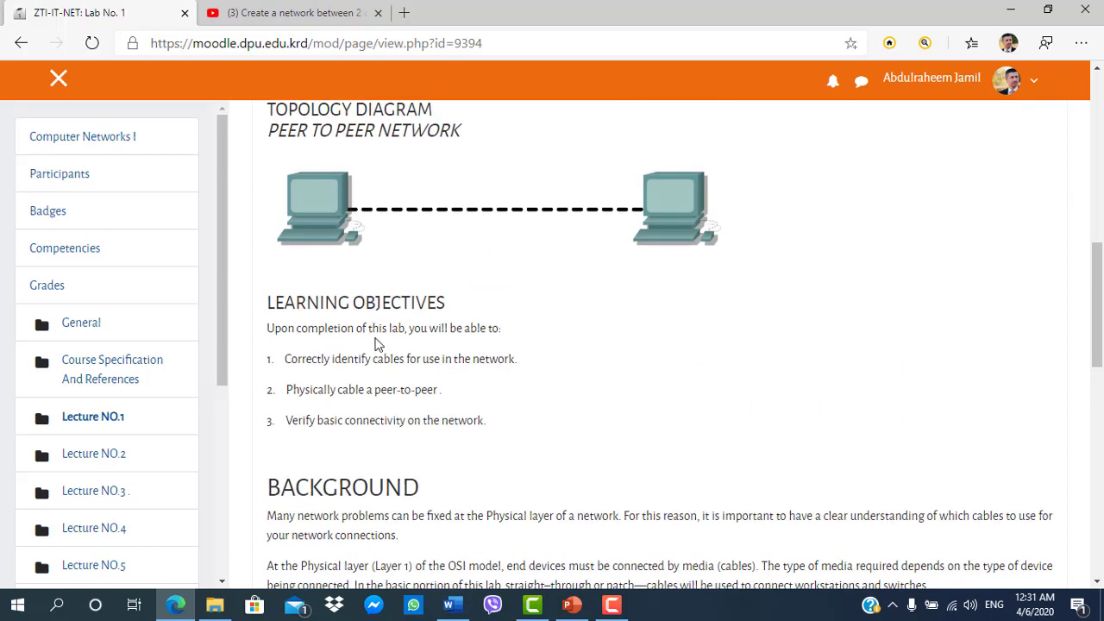
scroll(377, 344, "down", 3)
scroll(371, 259, "down", 1)
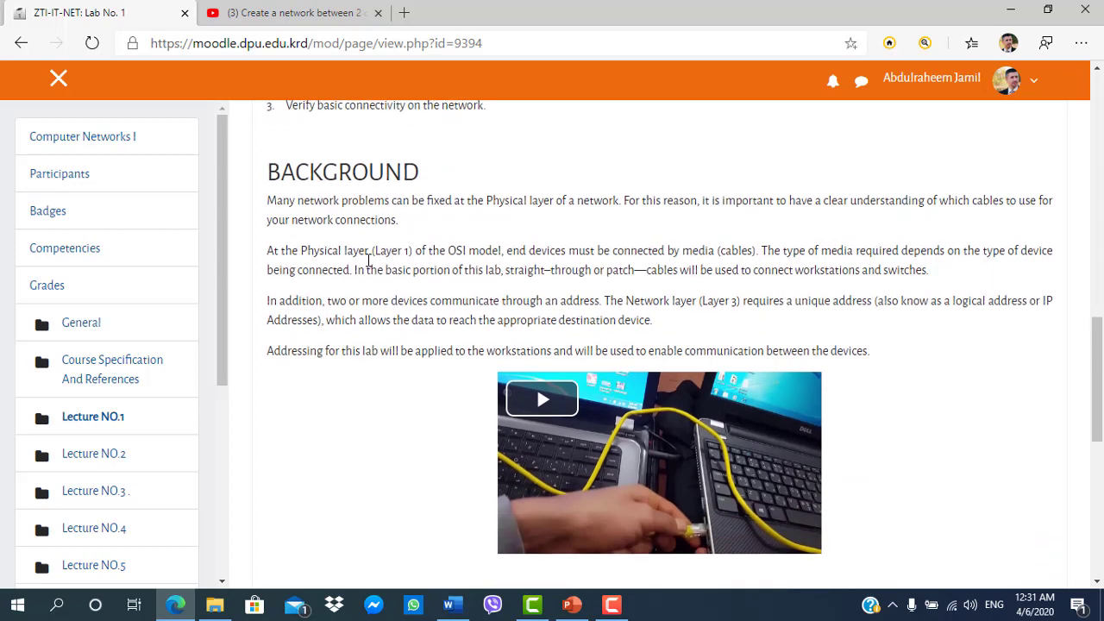
scroll(328, 189, "up", 4)
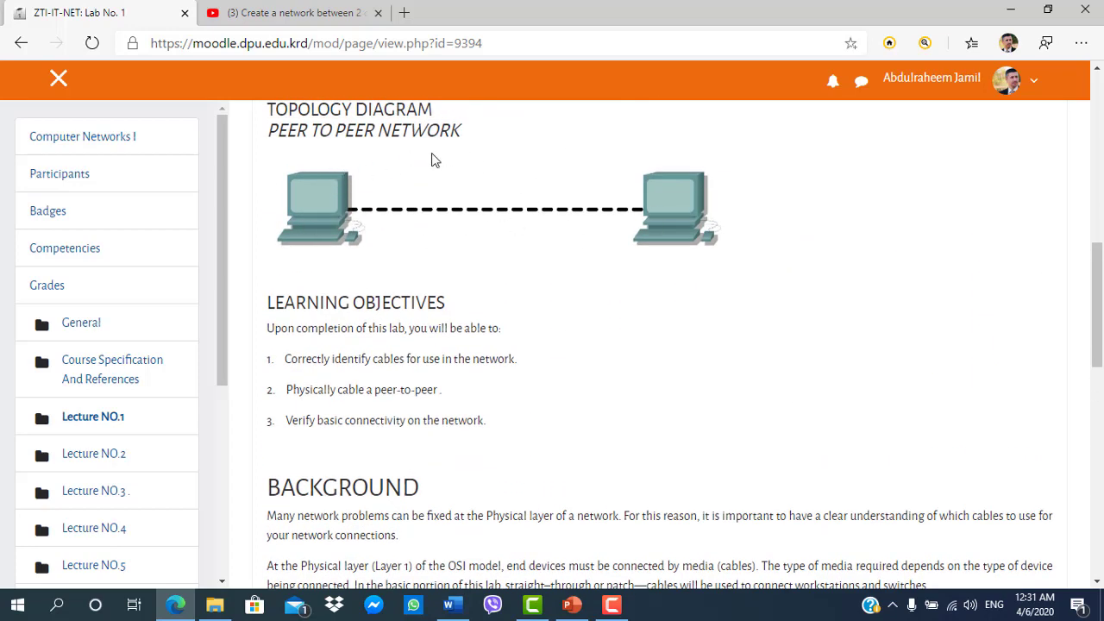
scroll(451, 280, "down", 4)
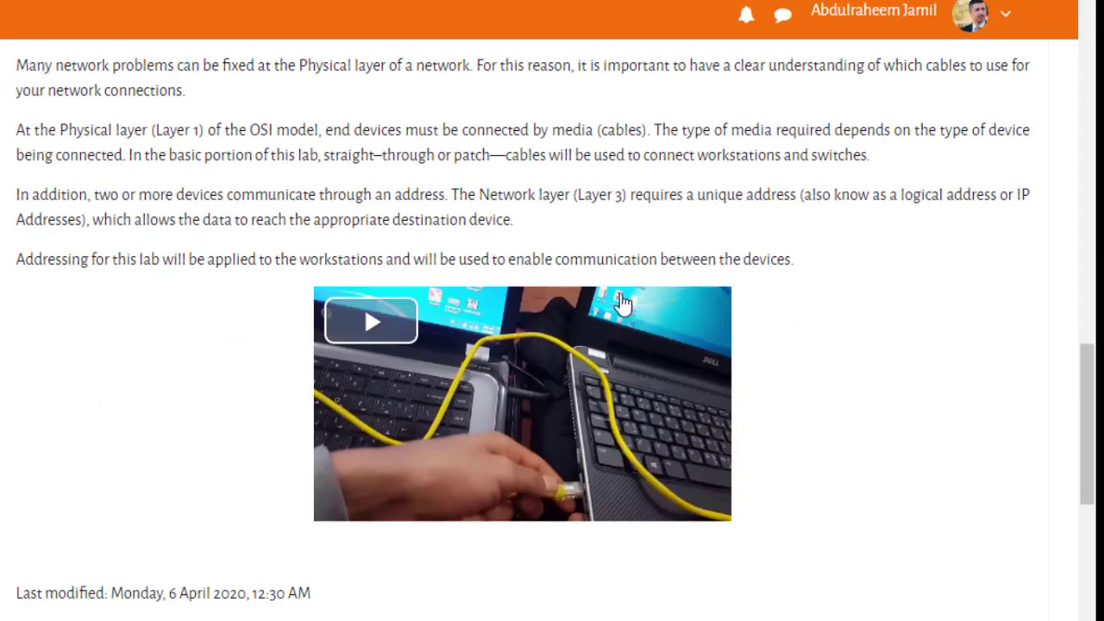
- Play the embedded video muted, skip ahead to about 1:00 and 1:45, pause it and return to the page's beginning
left_click(364, 333)
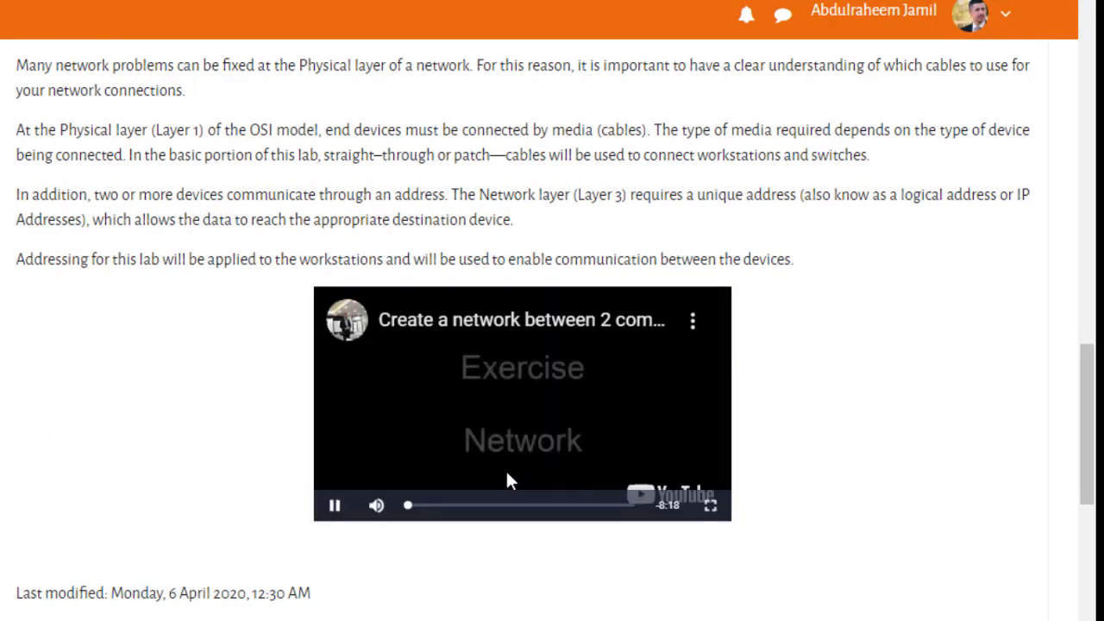
left_click(376, 506)
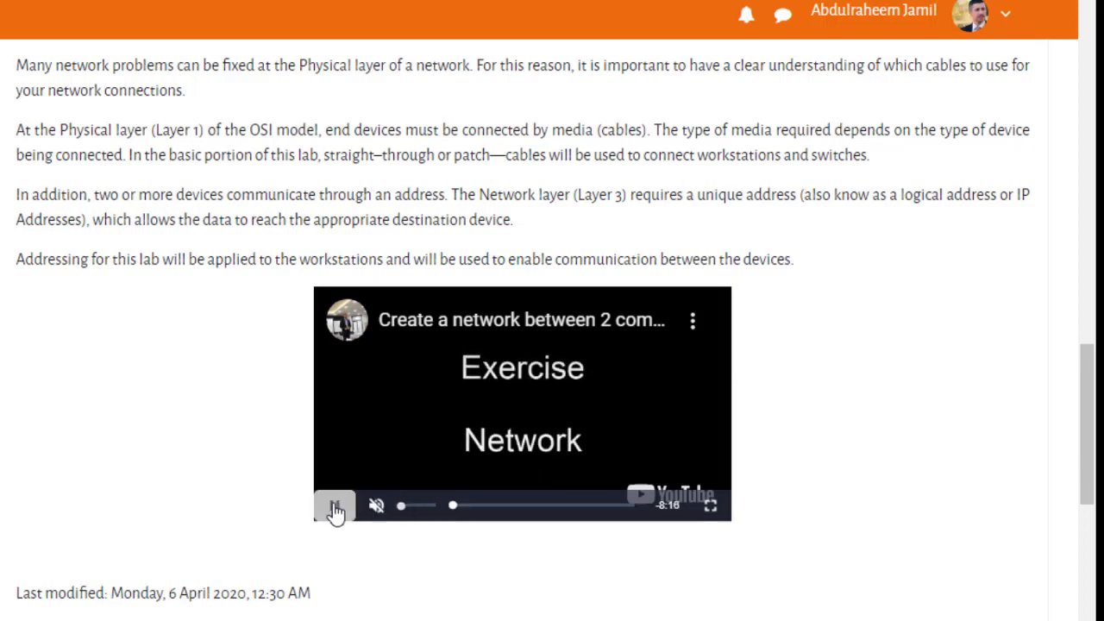
left_click(440, 509)
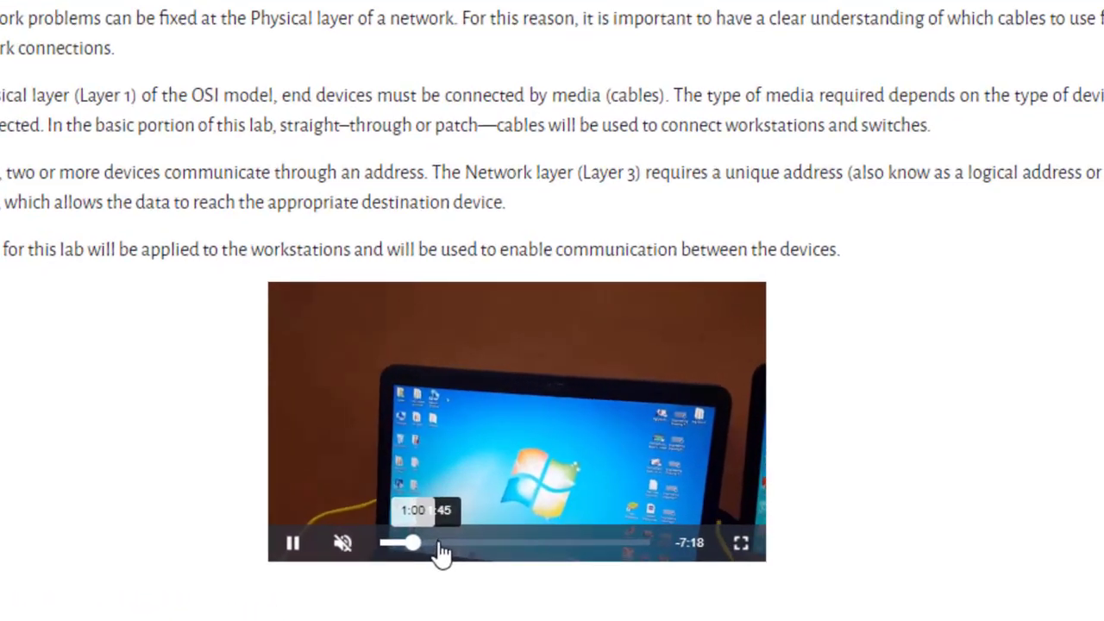
left_click(456, 507)
left_click(268, 567)
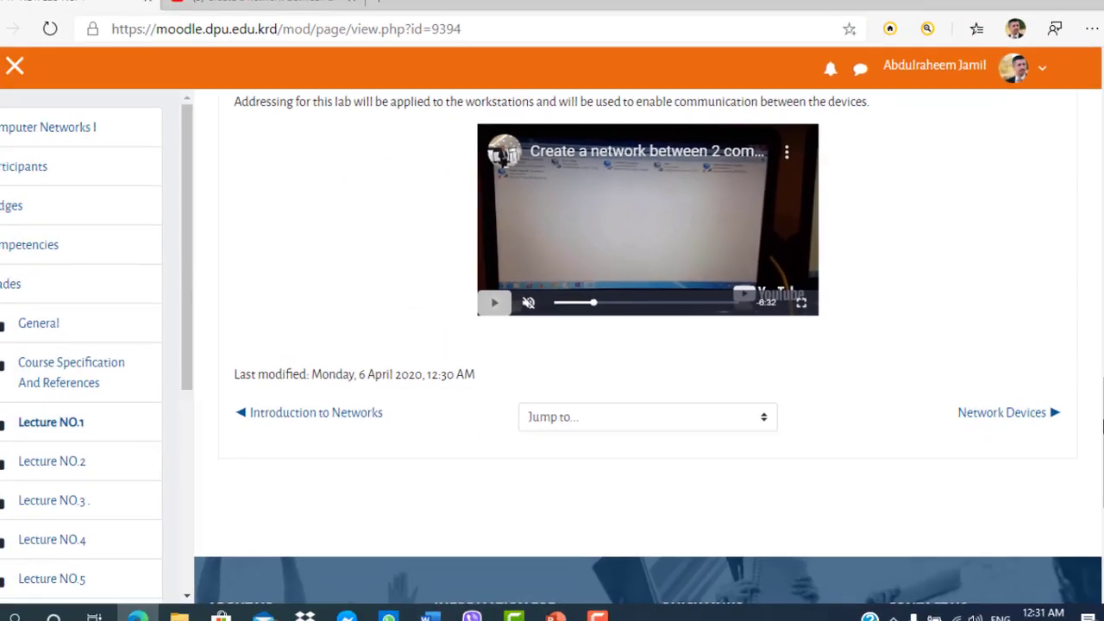
left_click_drag(1091, 427, 1066, 142)
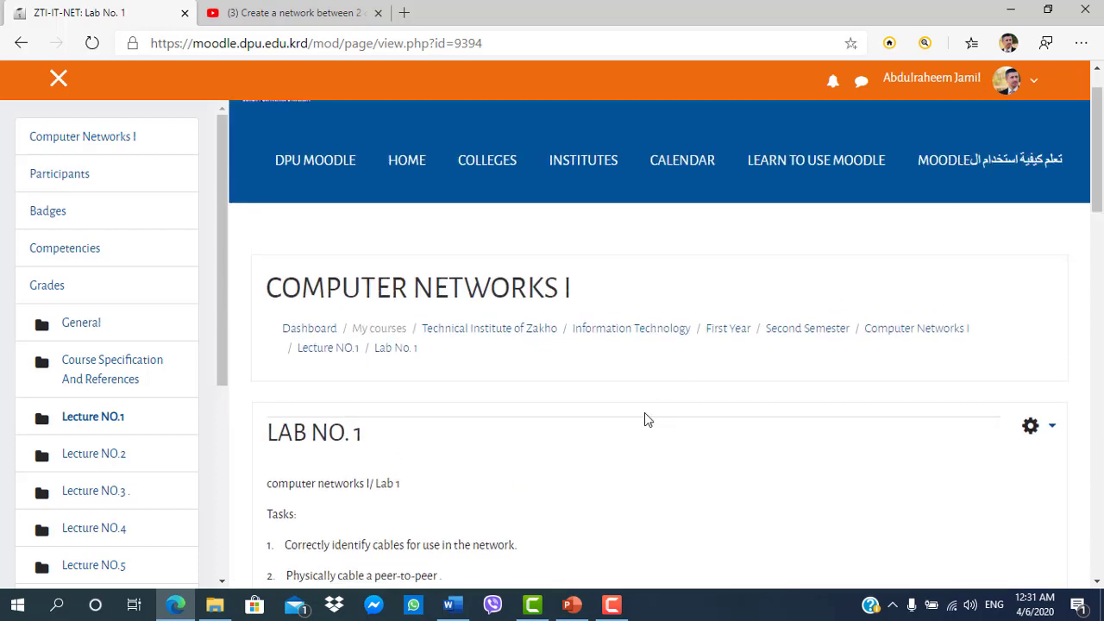